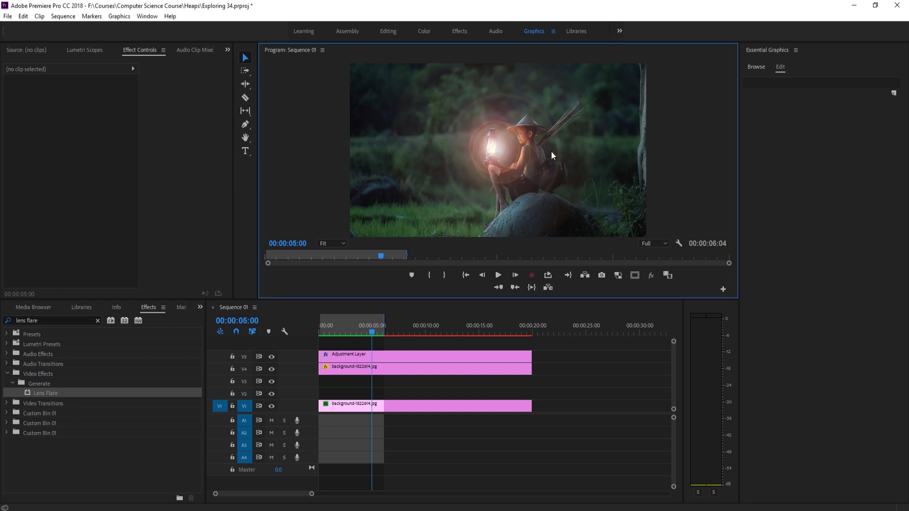
# Play Sequence 01 from the beginning in the enlarged Program monitor, replay it, and restore the normal layout
pyautogui.press('`')
pyautogui.moveTo(228, 461); pyautogui.dragTo(8, 461)
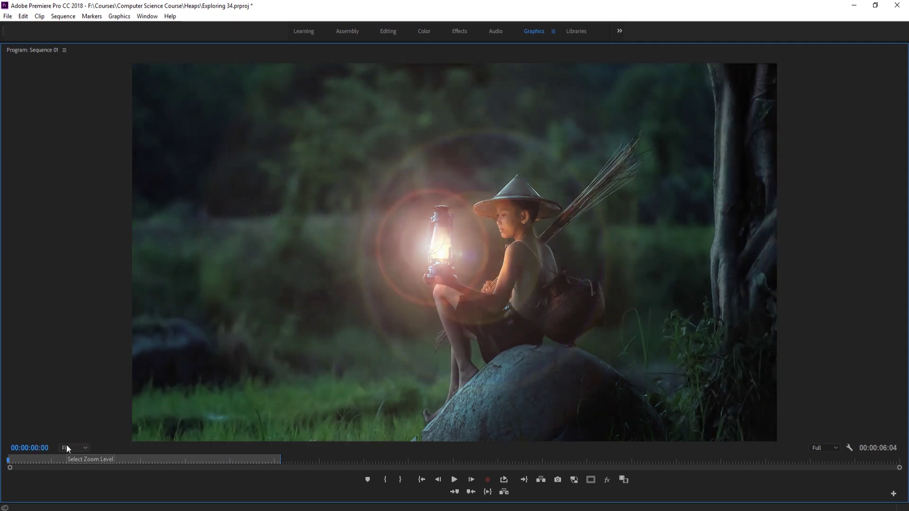
pyautogui.click(454, 480)
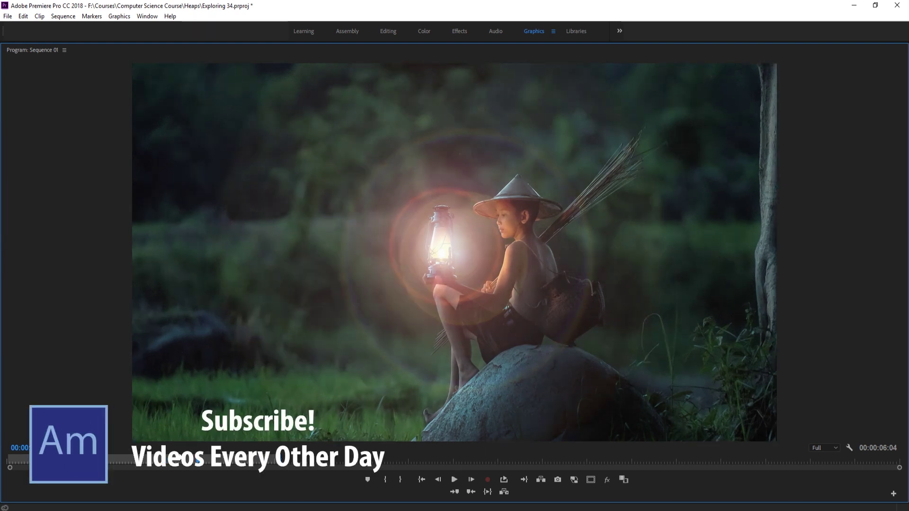
pyautogui.press('Home')
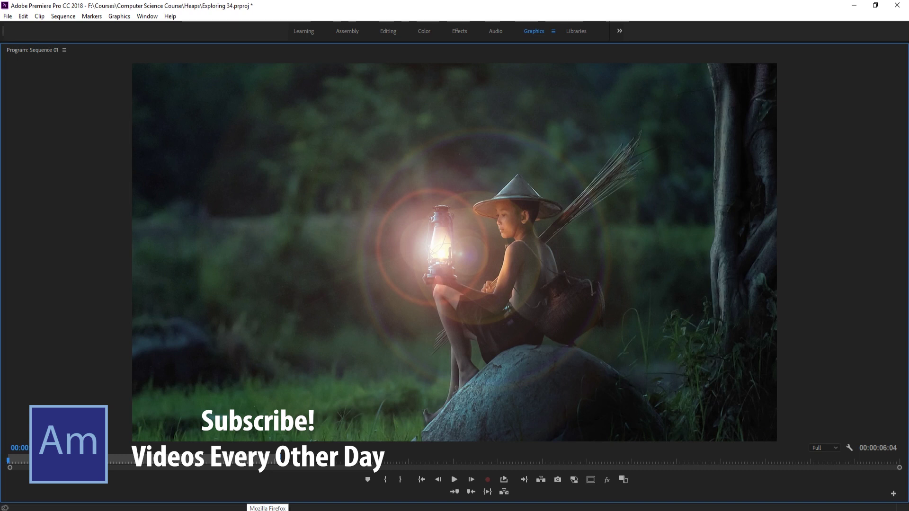
pyautogui.click(455, 480)
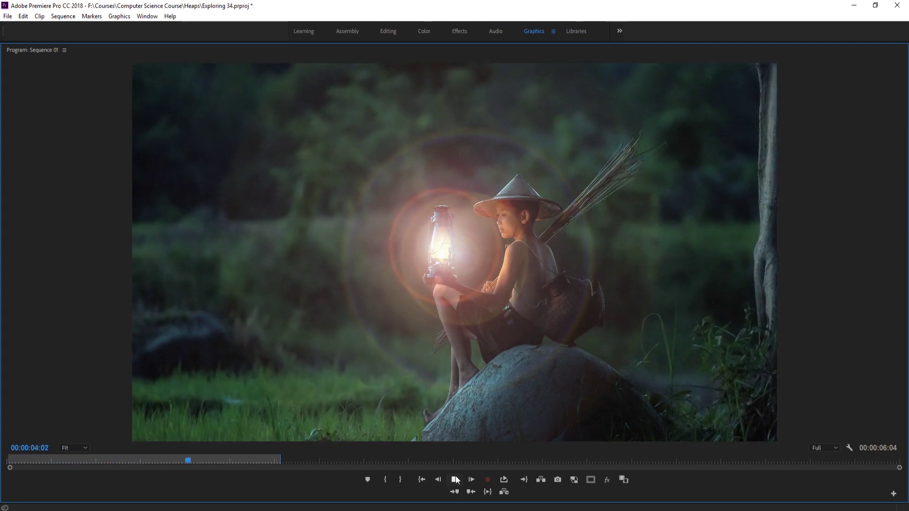
pyautogui.press('`')
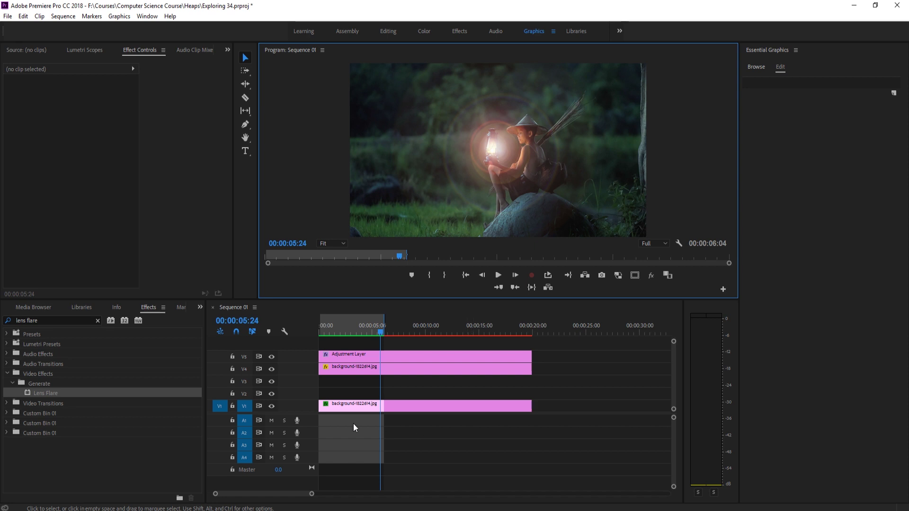
# Switch to the browser and review the Pixabay lantern image and its download sizes, picking the 3500×2336 JPG option
pyautogui.click(250, 493)
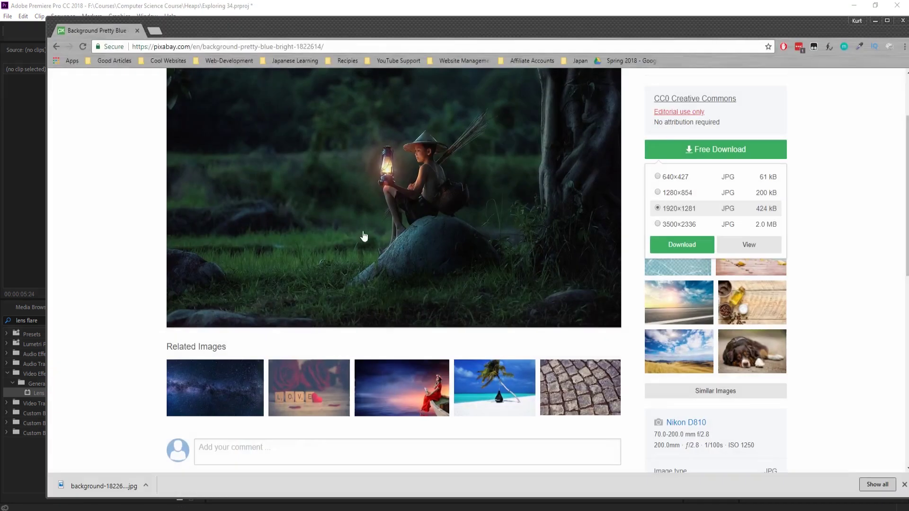
pyautogui.scroll(1, 119, 202)
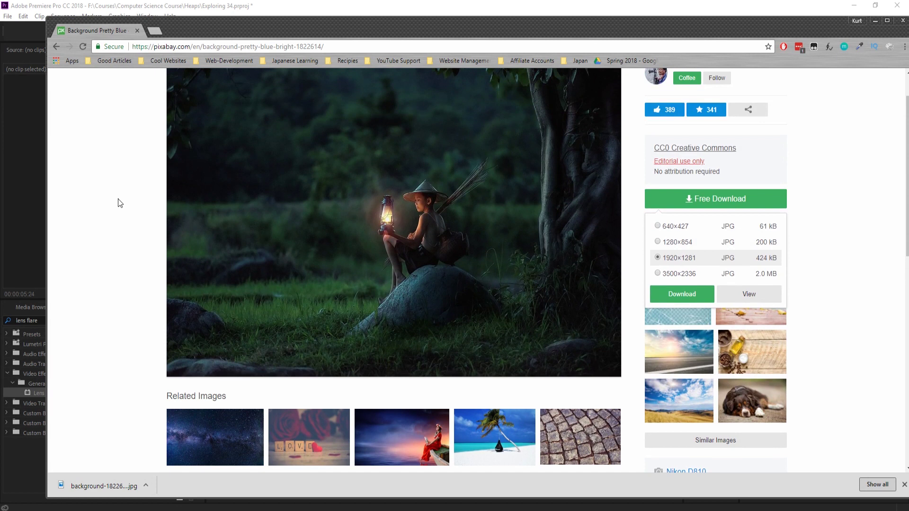
pyautogui.scroll(1, 295, 214)
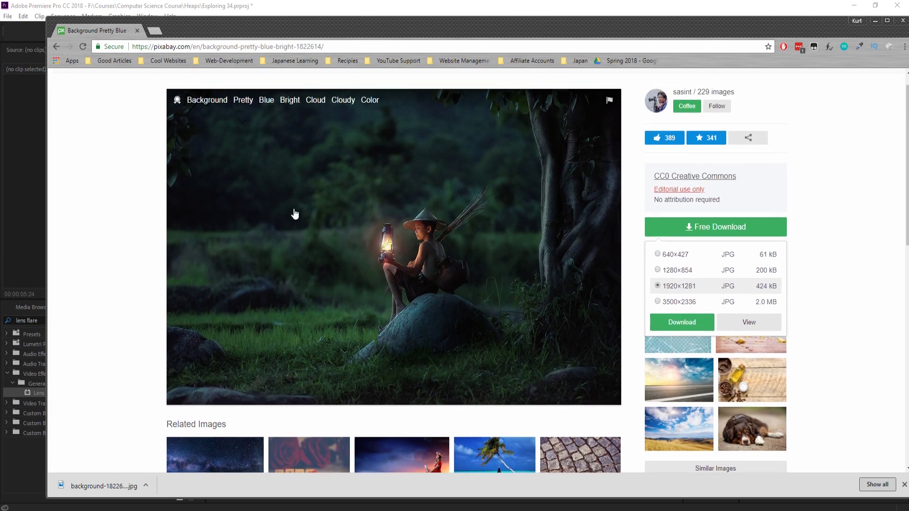
pyautogui.scroll(1, 295, 214)
pyautogui.scroll(-2, 92, 232)
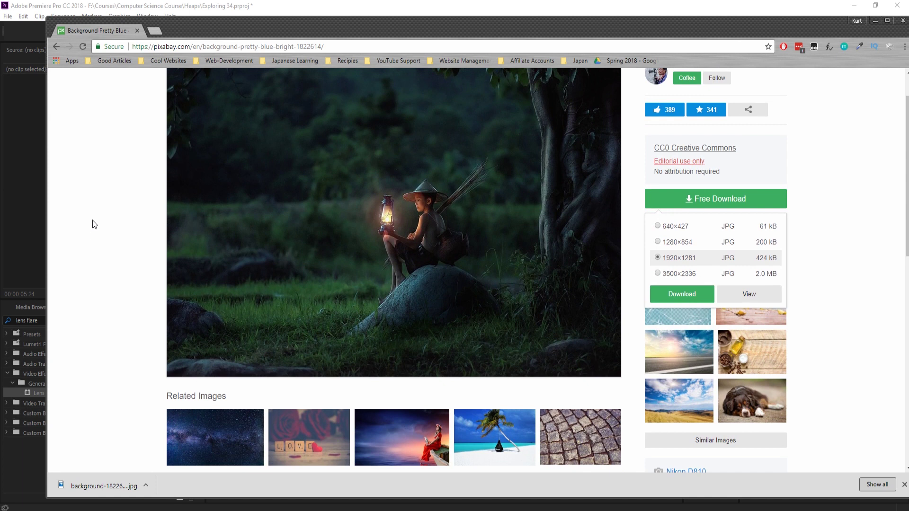
pyautogui.click(675, 276)
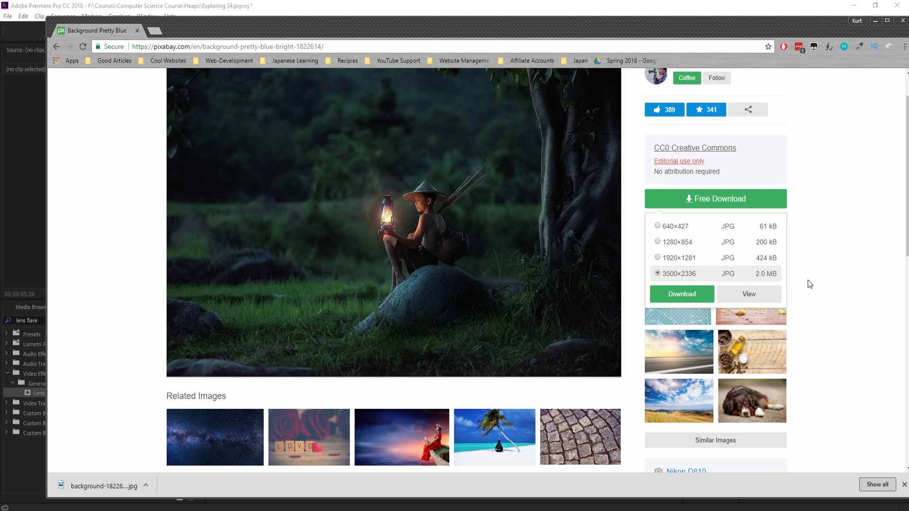
# Look through the related images and photo details on the Pixabay page, close the size options, and return to Premiere Pro
pyautogui.scroll(-1, 791, 276)
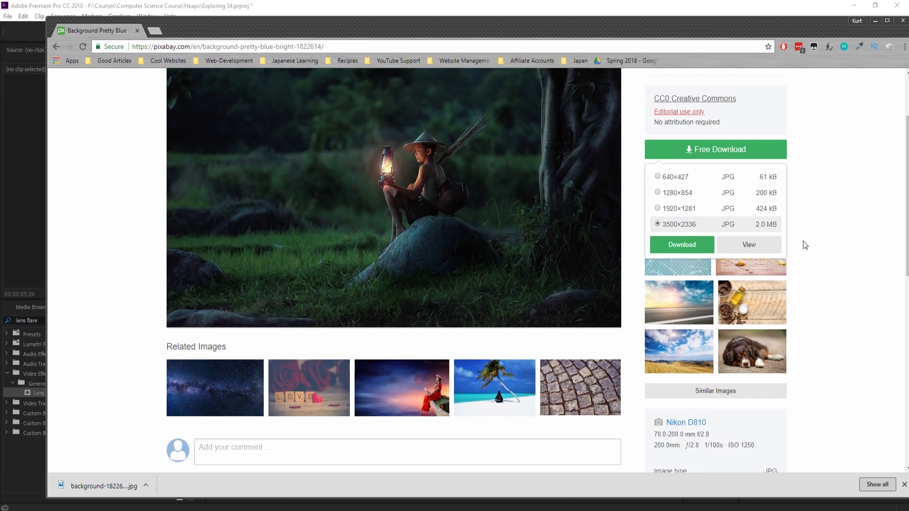
pyautogui.scroll(-2, 374, 269)
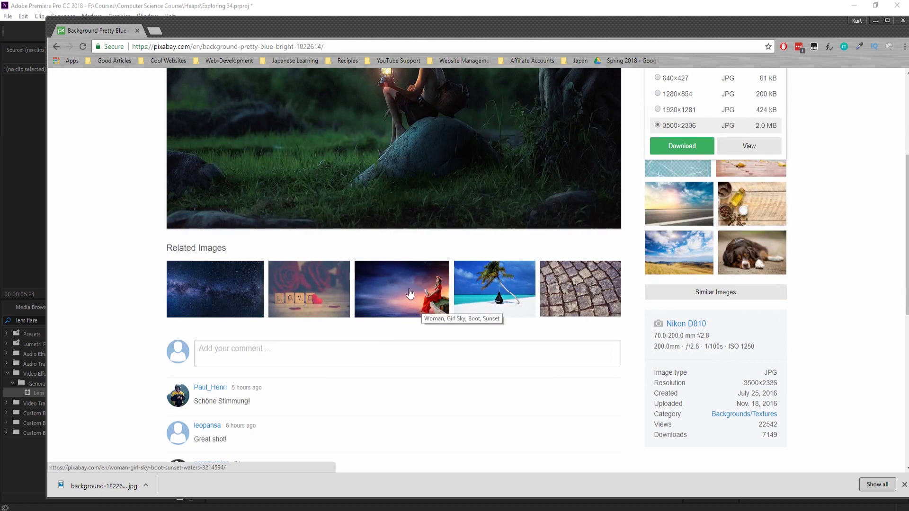
pyautogui.scroll(2, 406, 293)
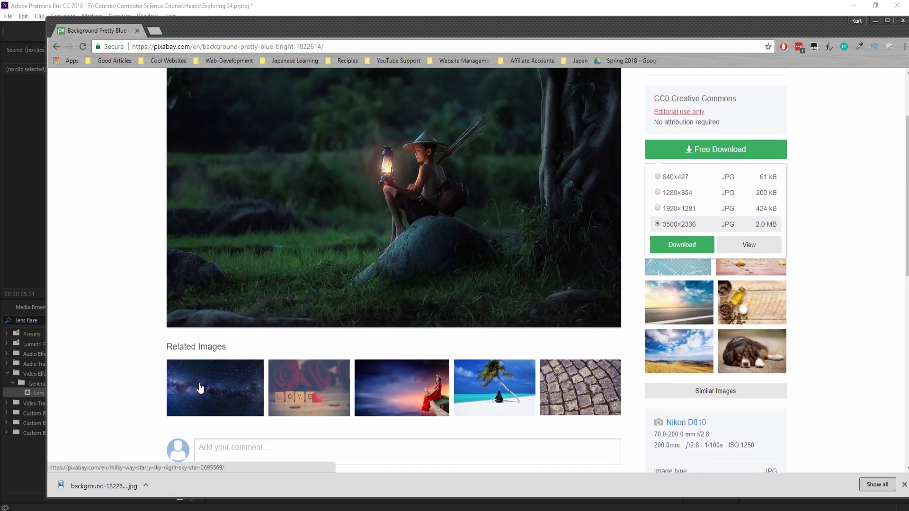
pyautogui.scroll(1, 674, 282)
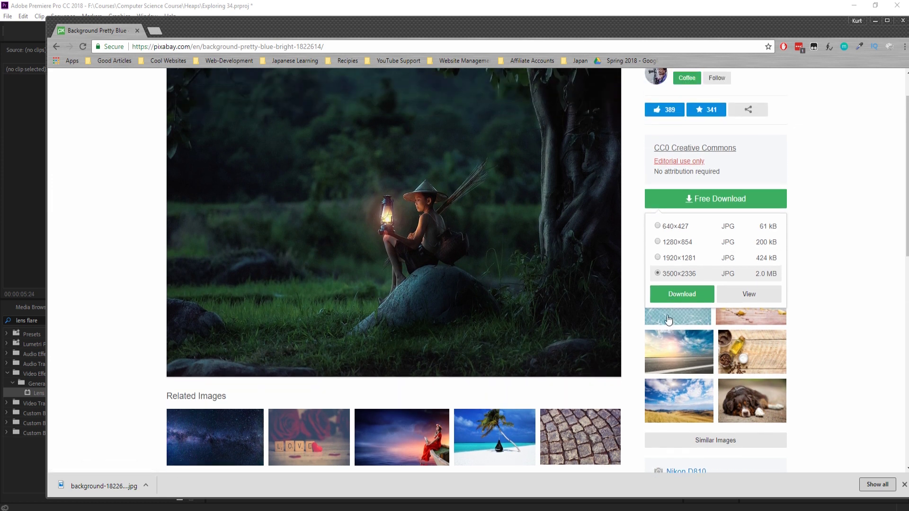
pyautogui.click(852, 267)
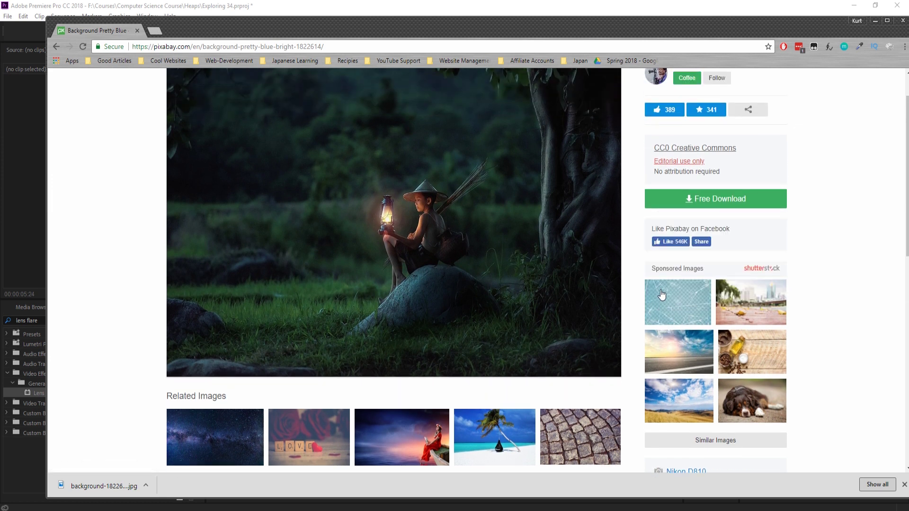
pyautogui.scroll(-1, 592, 398)
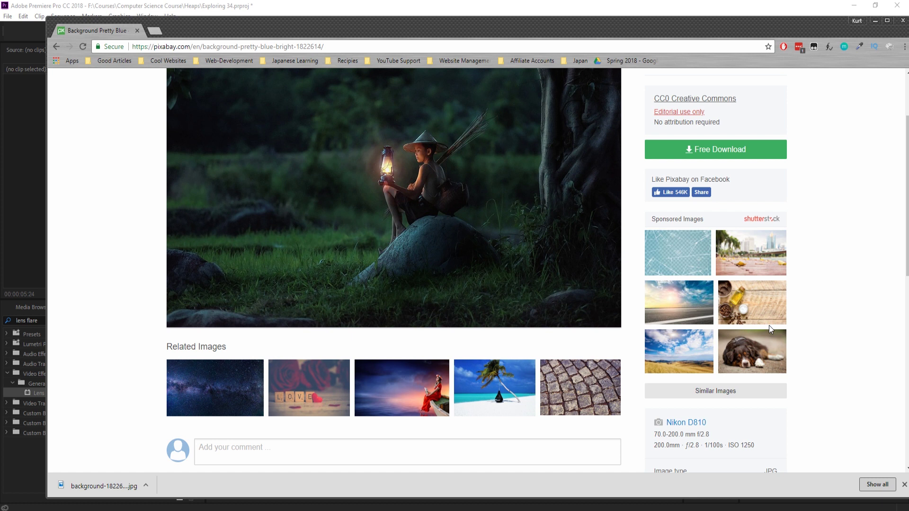
pyautogui.scroll(1, 769, 326)
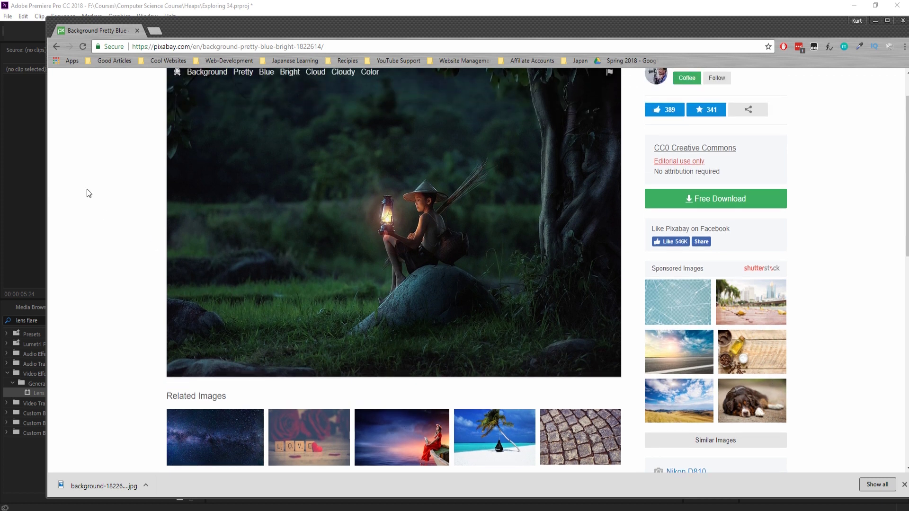
pyautogui.click(876, 20)
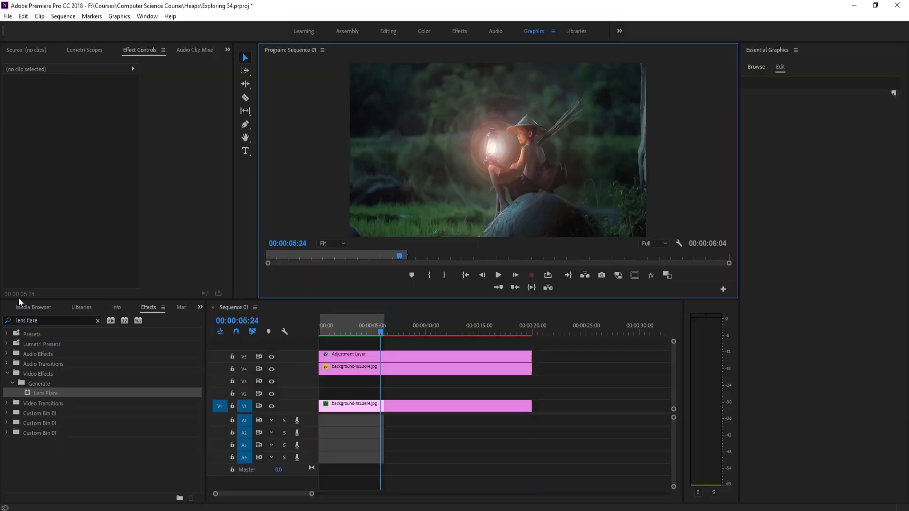
# Create a new sequence from the ARRI 1080p 30 preset and place background-1822614.jpg at the start of track V1
pyautogui.click(24, 309)
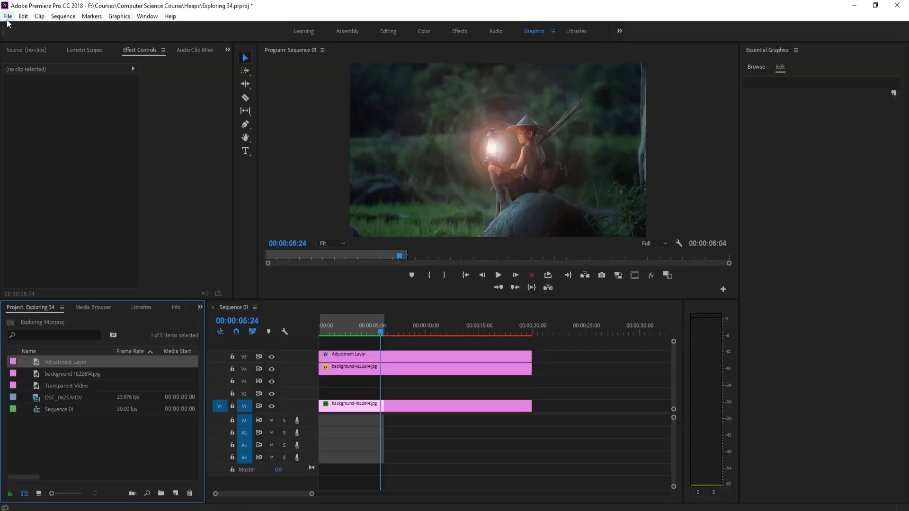
pyautogui.click(8, 16)
pyautogui.moveTo(19, 31)
pyautogui.click(177, 49)
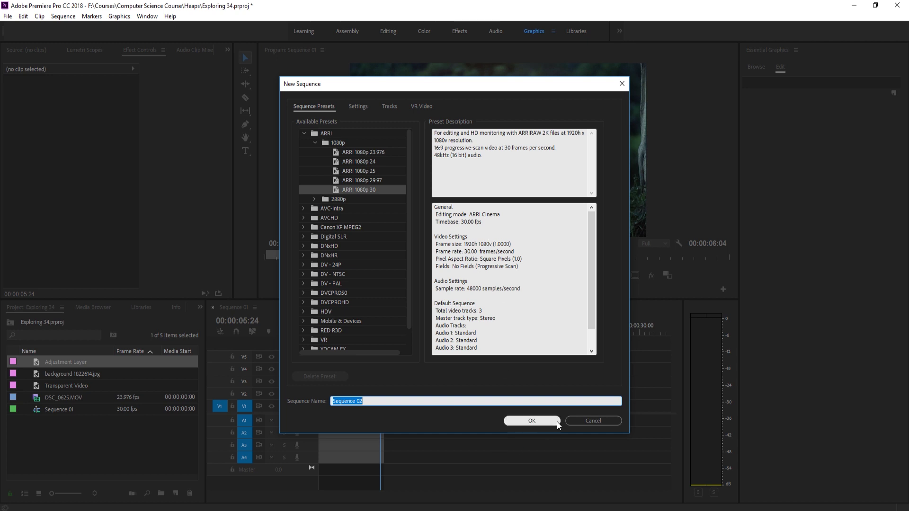
pyautogui.click(532, 420)
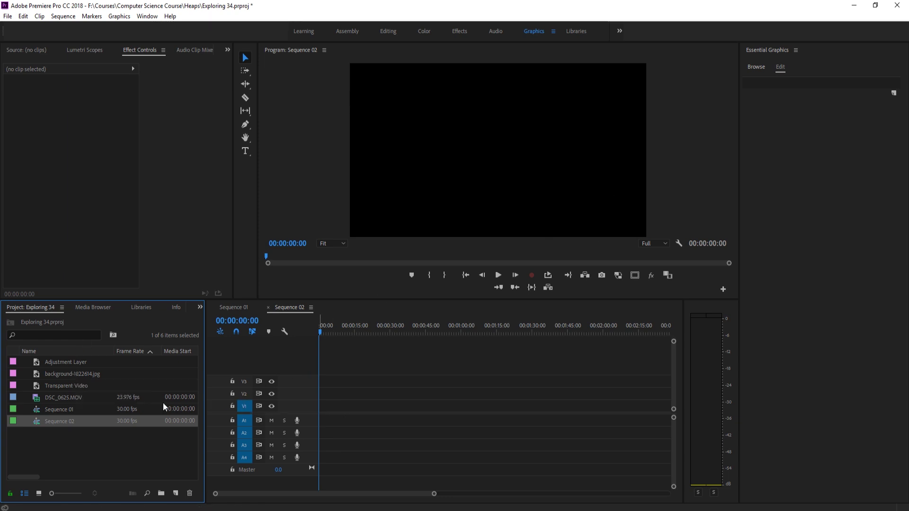
pyautogui.moveTo(72, 377); pyautogui.dragTo(306, 416)
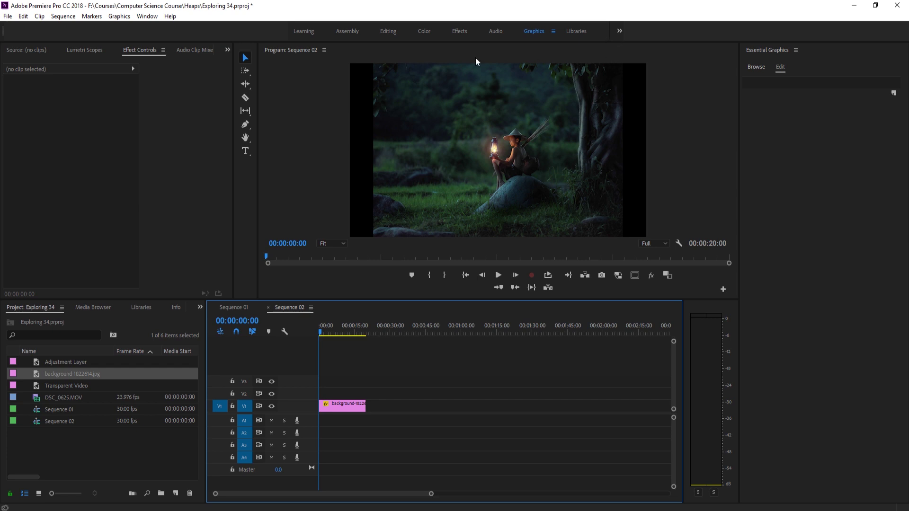
# Set the background image clip's scale to 68.2 and its vertical position to 445
pyautogui.click(343, 408)
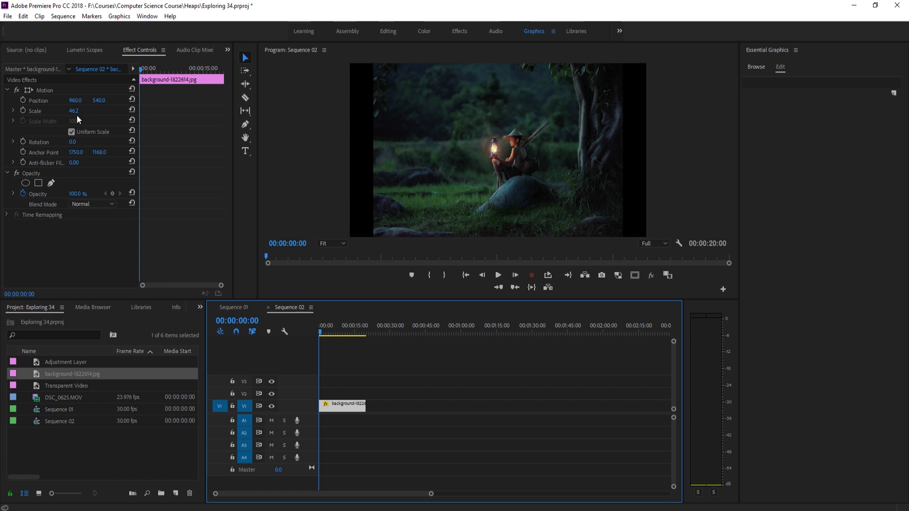
pyautogui.moveTo(72, 114); pyautogui.dragTo(83, 114)
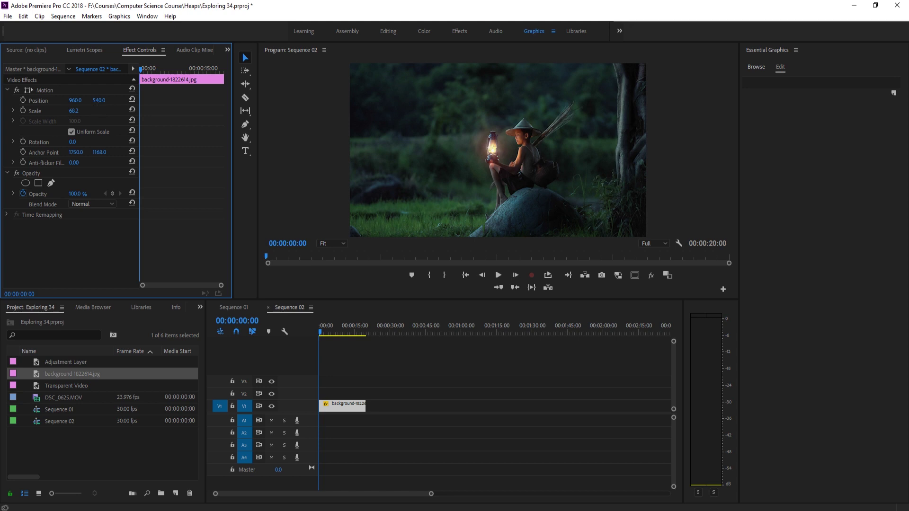
pyautogui.moveTo(99, 100); pyautogui.dragTo(79, 100)
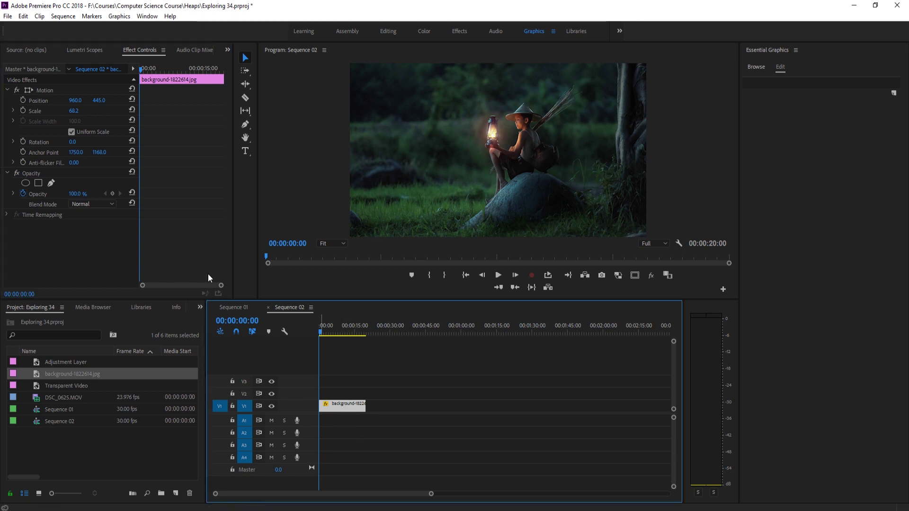
# Add a free-draw bezier mask to the image clip's opacity and place its first points at the rock's lower-left tip
pyautogui.click(44, 174)
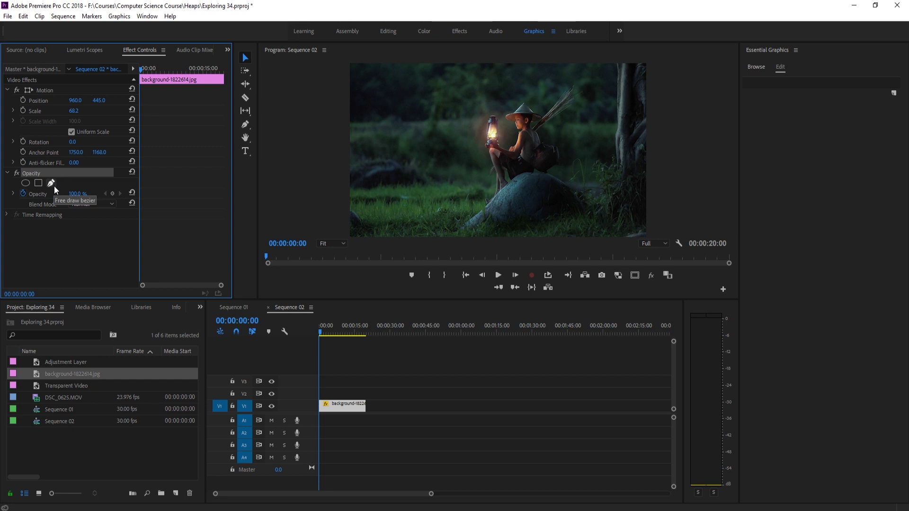
pyautogui.click(52, 184)
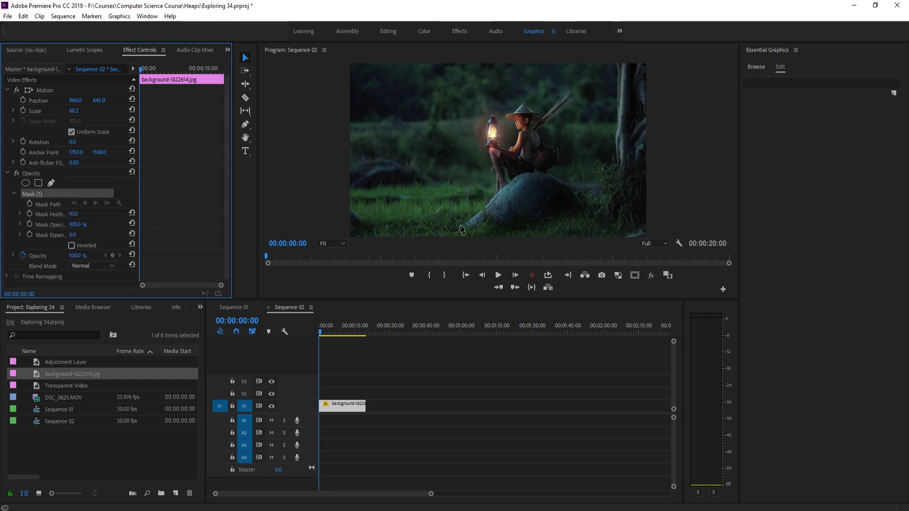
pyautogui.click(326, 243)
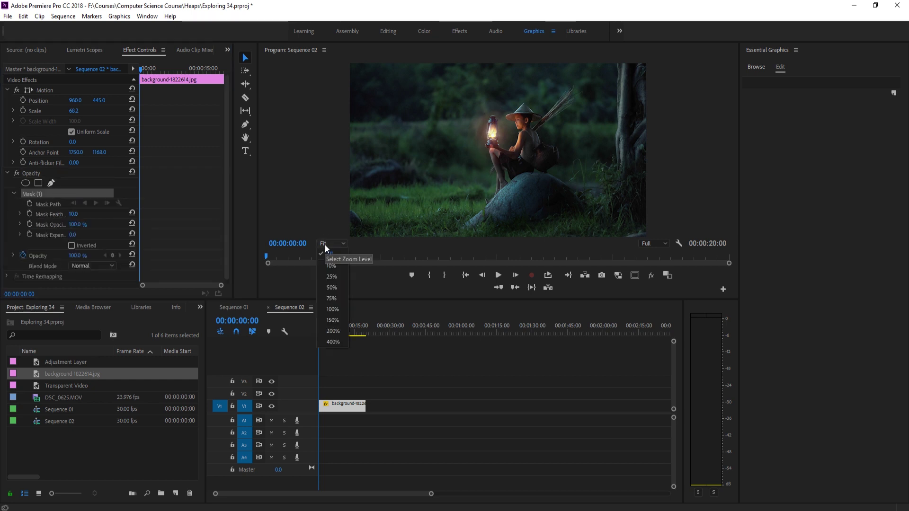
pyautogui.click(337, 319)
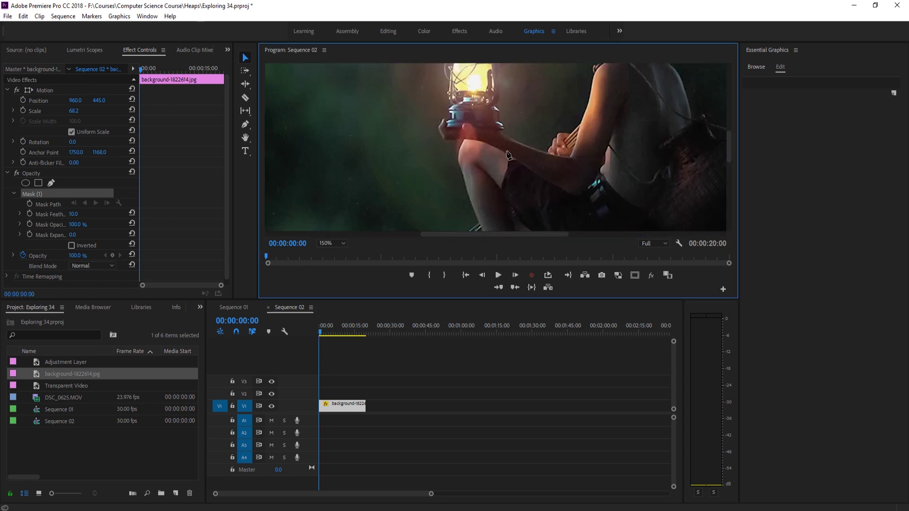
pyautogui.moveTo(729, 146); pyautogui.dragTo(723, 195)
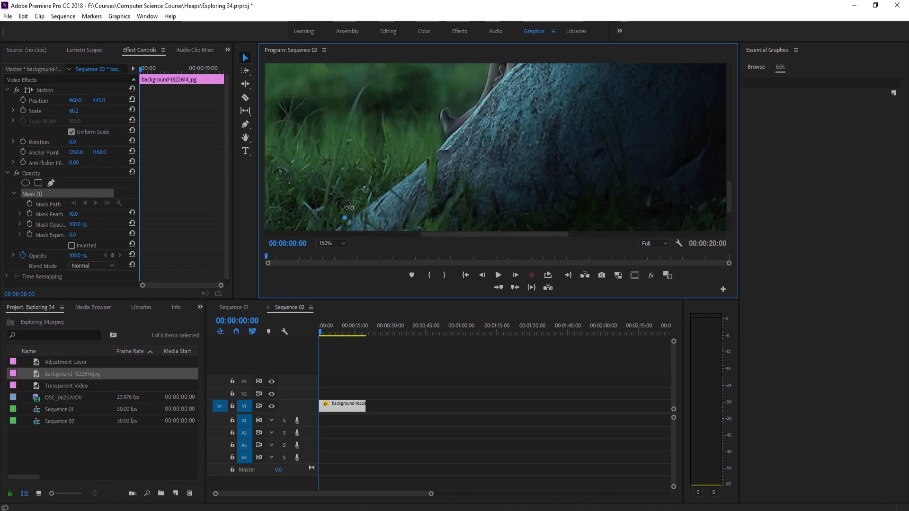
pyautogui.click(369, 201)
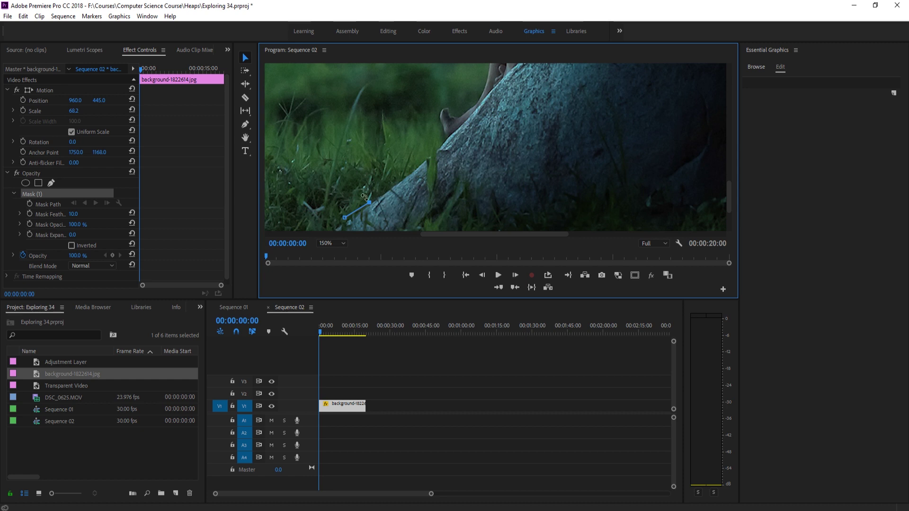
pyautogui.moveTo(374, 197)
pyautogui.mouseDown()
pyautogui.moveTo(365, 185)
pyautogui.moveTo(384, 191)
pyautogui.mouseUp()
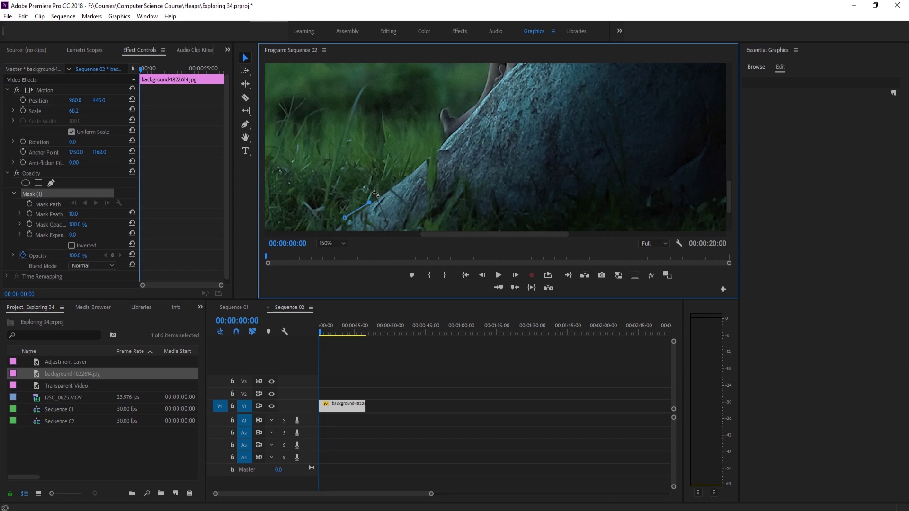
# Continue the mask outline up the rock's left slope to the boy's toes
pyautogui.click(331, 243)
pyautogui.click(345, 253)
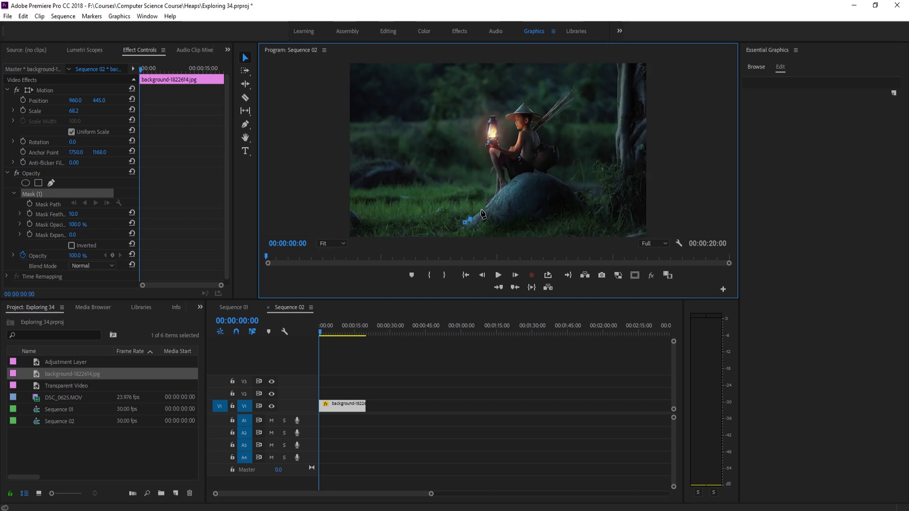
pyautogui.click(331, 244)
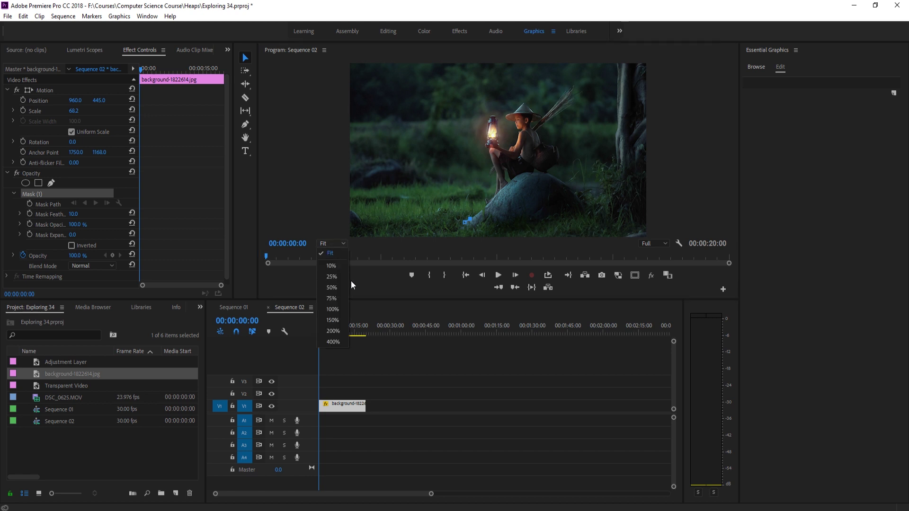
pyautogui.click(333, 320)
pyautogui.moveTo(728, 152); pyautogui.dragTo(729, 211)
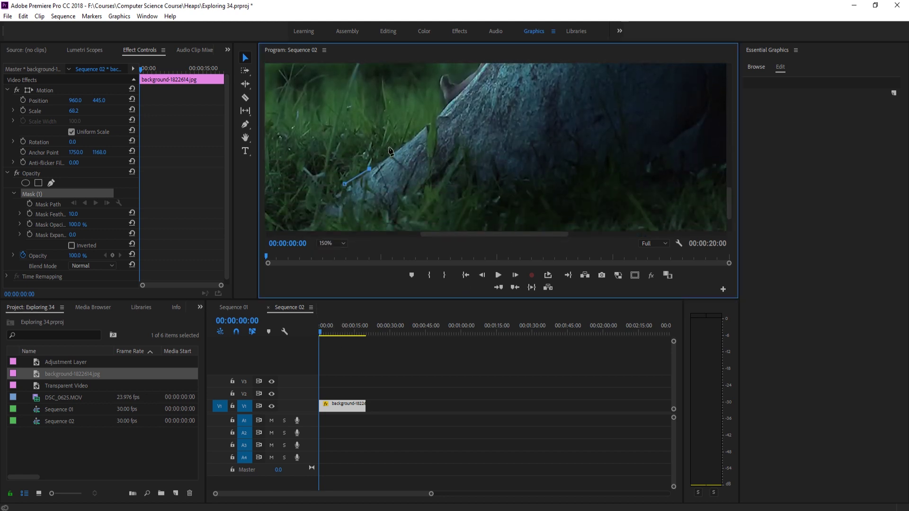
pyautogui.click(394, 149)
pyautogui.click(424, 130)
pyautogui.click(441, 110)
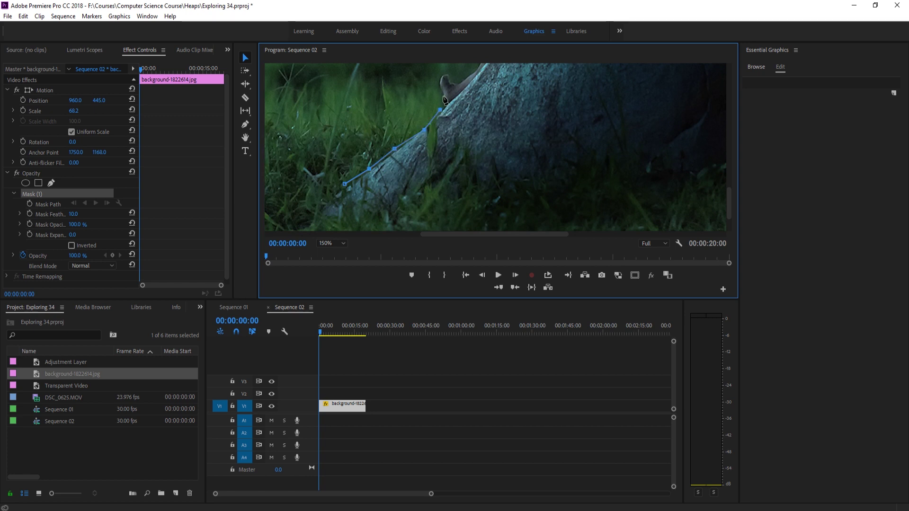
pyautogui.click(438, 89)
# Trace the mask around the boy's foot and up the front of his lower leg
pyautogui.moveTo(729, 197); pyautogui.dragTo(704, 186)
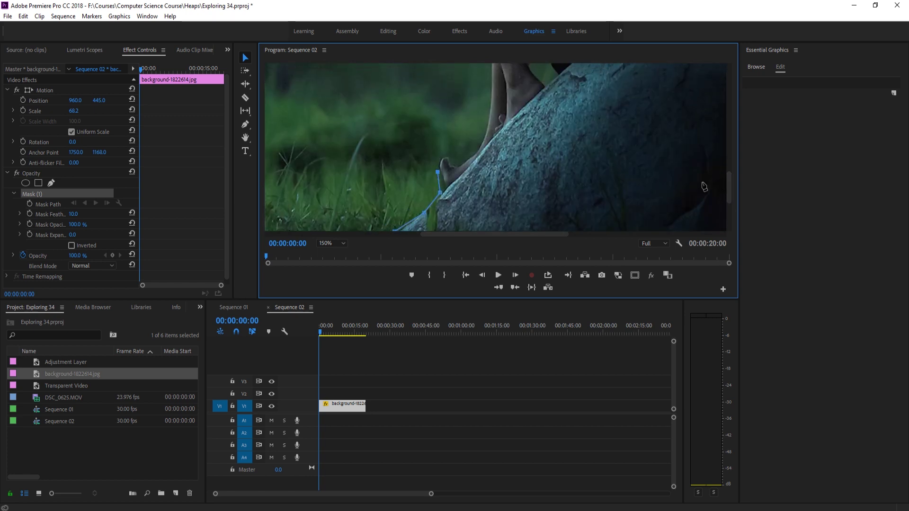
pyautogui.click(447, 155)
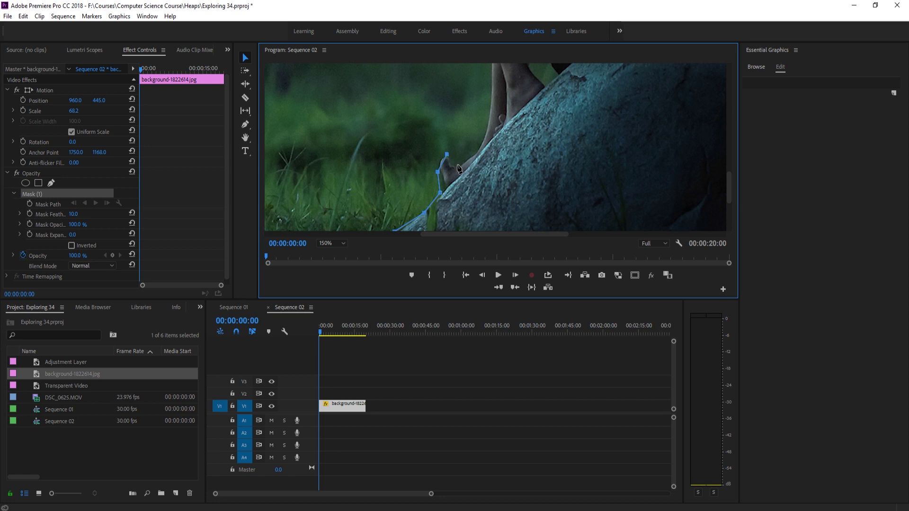
pyautogui.click(457, 164)
pyautogui.click(470, 156)
pyautogui.click(485, 134)
pyautogui.click(489, 111)
# Extend the mask path past the knee and hand and around the glowing lantern
pyautogui.moveTo(727, 186); pyautogui.dragTo(729, 113)
pyautogui.click(490, 188)
pyautogui.click(494, 161)
pyautogui.click(463, 169)
pyautogui.click(456, 180)
pyautogui.click(439, 167)
pyautogui.click(436, 151)
pyautogui.click(443, 113)
pyautogui.click(472, 104)
pyautogui.click(501, 157)
# Outline the boy's chest, face and hat with mask points towards the sticks on his back
pyautogui.click(593, 188)
pyautogui.click(585, 176)
pyautogui.click(579, 149)
pyautogui.click(568, 137)
pyautogui.click(540, 131)
pyautogui.click(528, 119)
pyautogui.click(567, 100)
# Run the mask past the sticks and bag, down the rock's right side, and close it at its starting point
pyautogui.moveTo(495, 234); pyautogui.dragTo(556, 234)
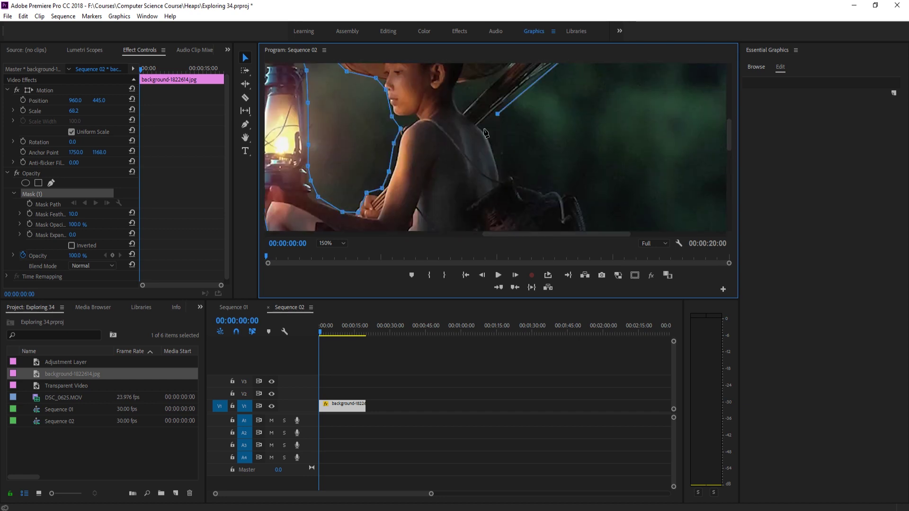
pyautogui.scroll(-6, 521, 152)
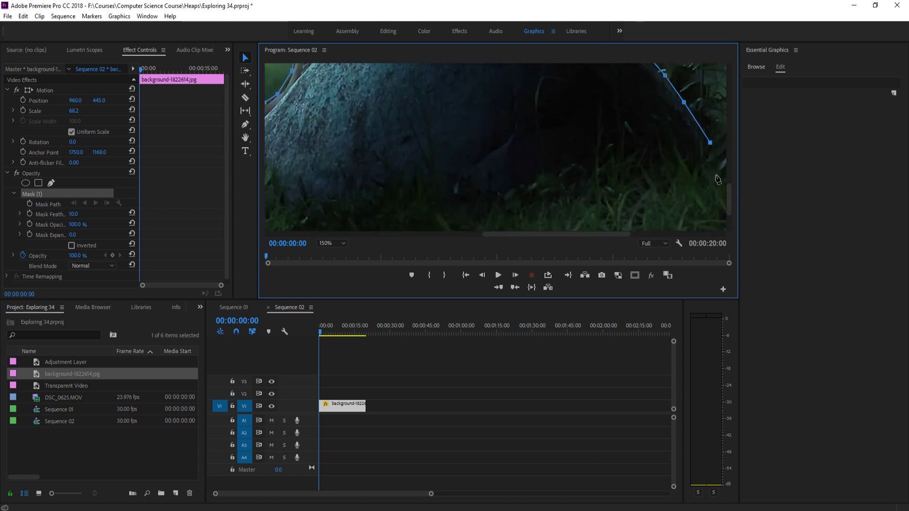
pyautogui.click(716, 178)
pyautogui.moveTo(557, 235); pyautogui.dragTo(580, 237)
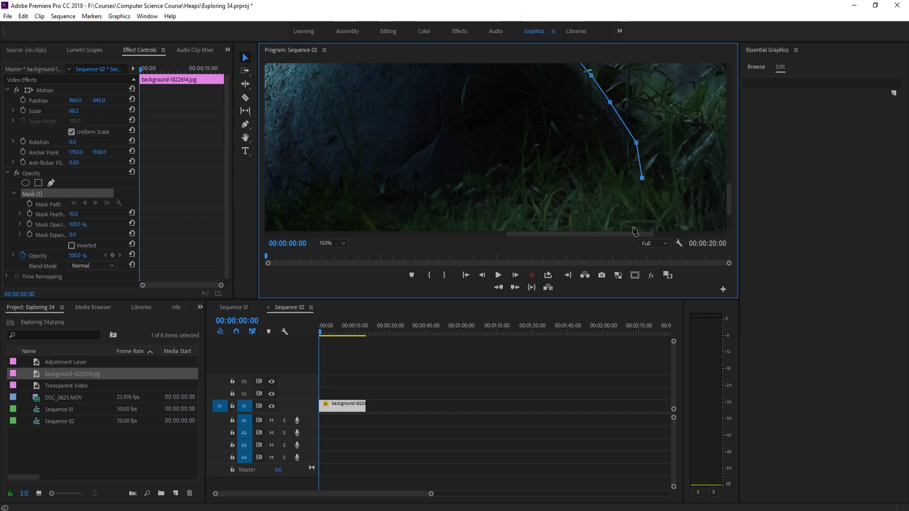
pyautogui.moveTo(630, 233); pyautogui.dragTo(523, 237)
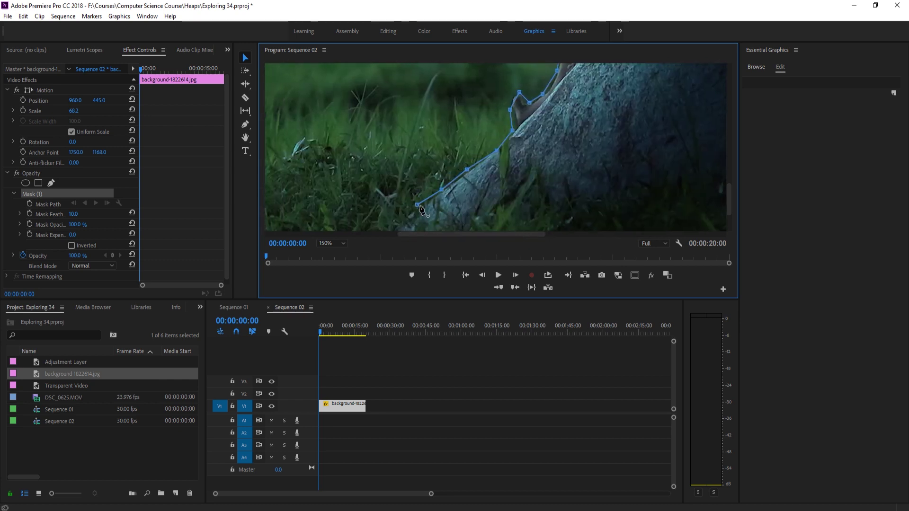
pyautogui.click(419, 206)
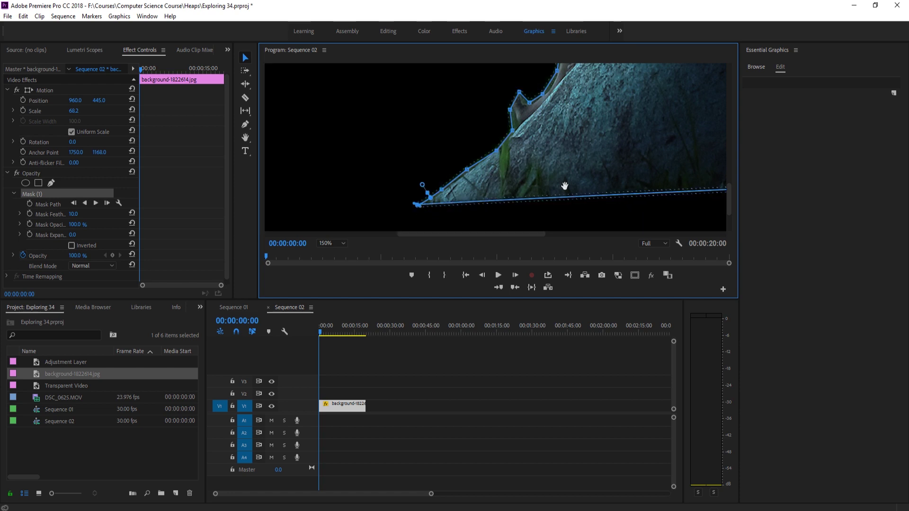
pyautogui.click(328, 243)
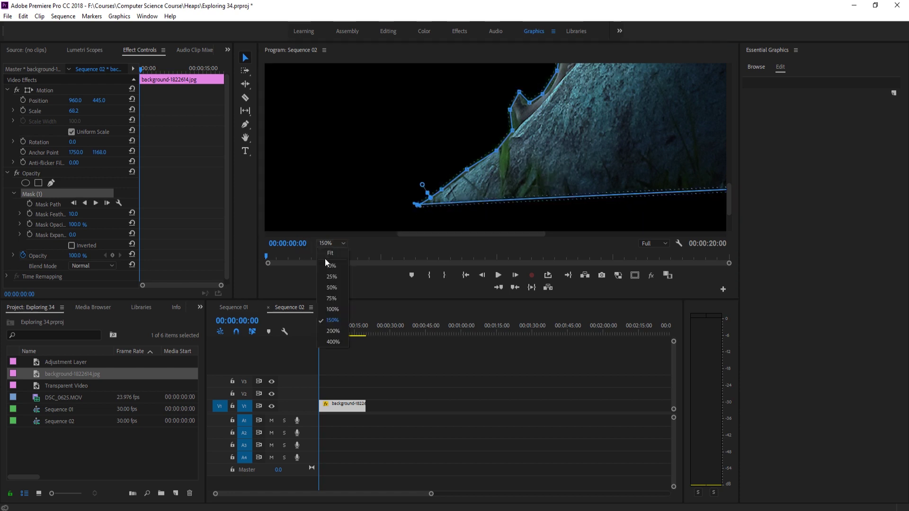
pyautogui.click(327, 254)
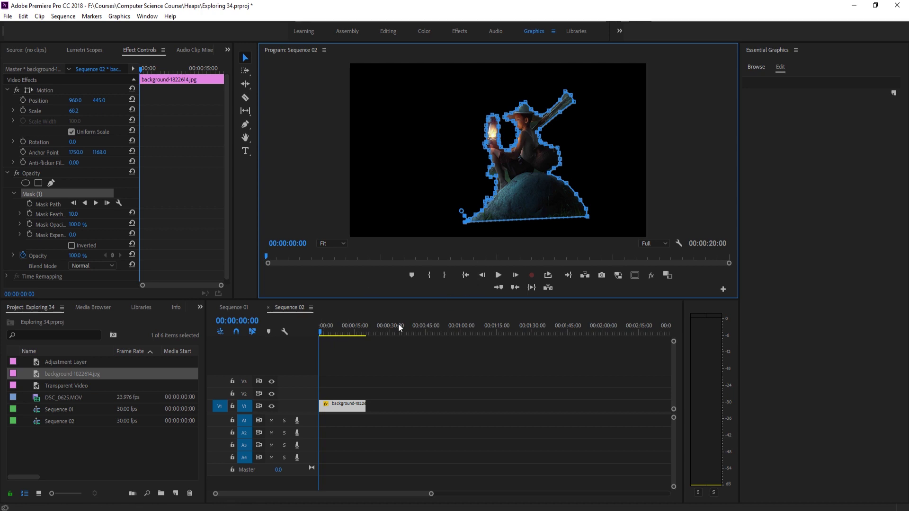
pyautogui.click(370, 354)
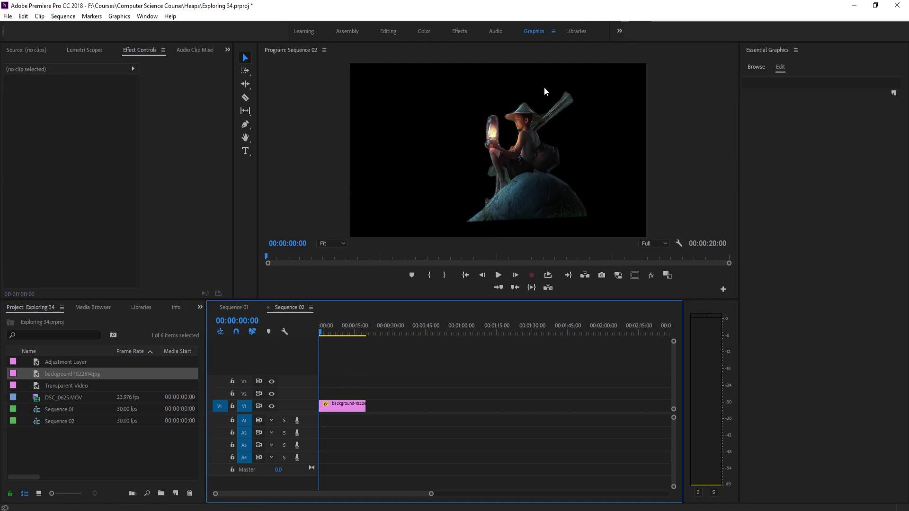
# Duplicate the masked image clip from track V1 onto track V3
pyautogui.click(345, 406)
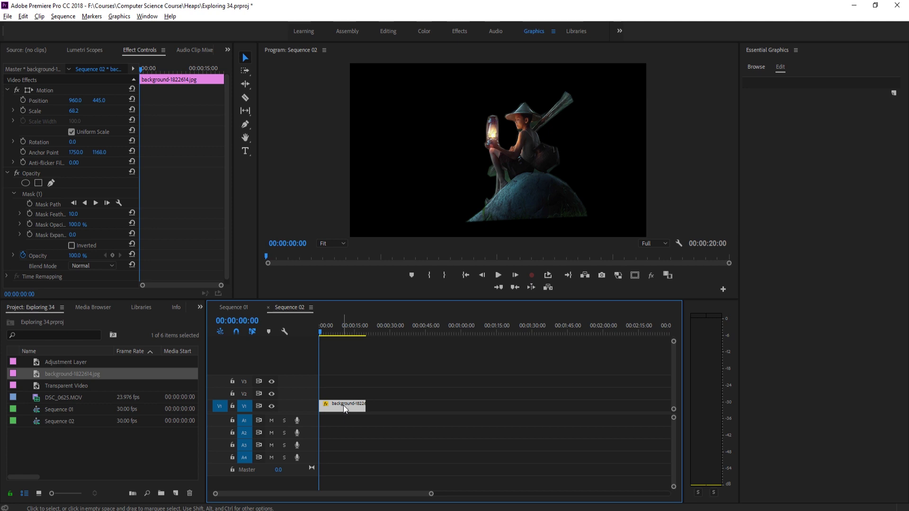
pyautogui.moveTo(342, 405); pyautogui.dragTo(343, 385)
pyautogui.click(351, 388)
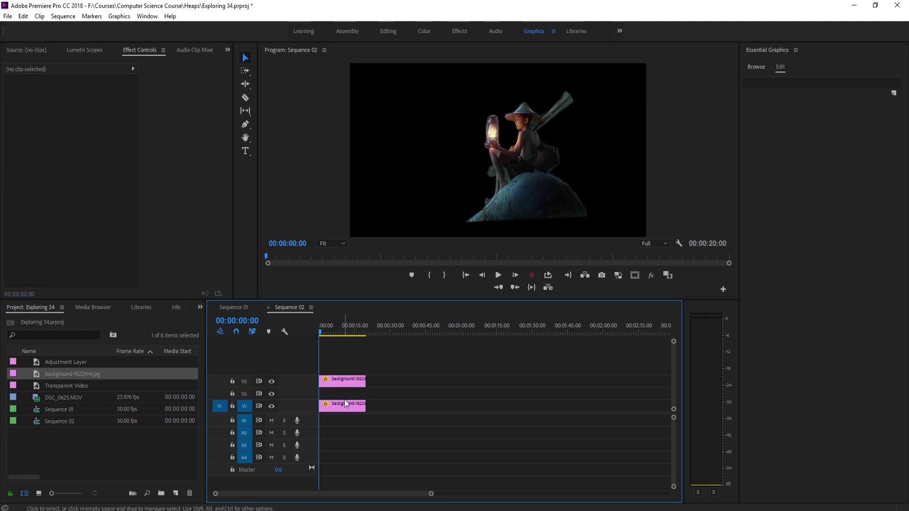
# Delete the opacity mask from the image clip on track V1
pyautogui.click(345, 407)
pyautogui.click(35, 193)
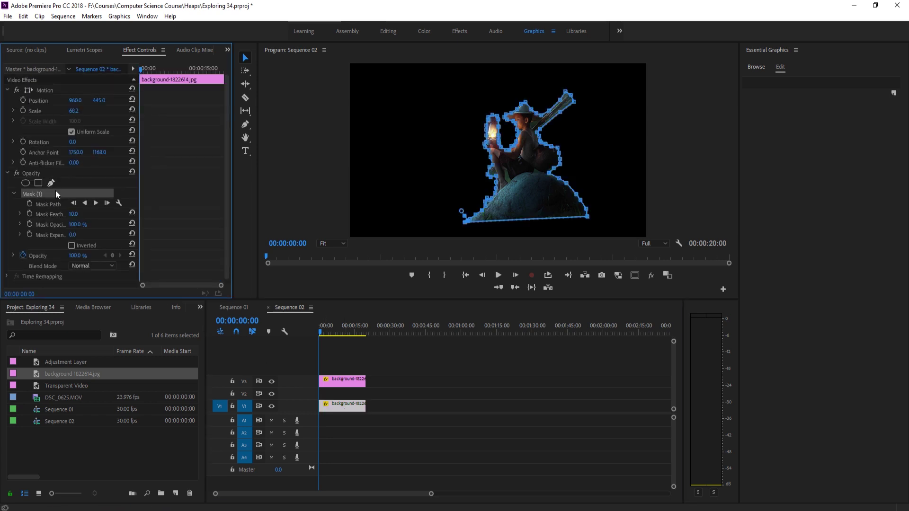
pyautogui.press('Delete')
pyautogui.click(437, 385)
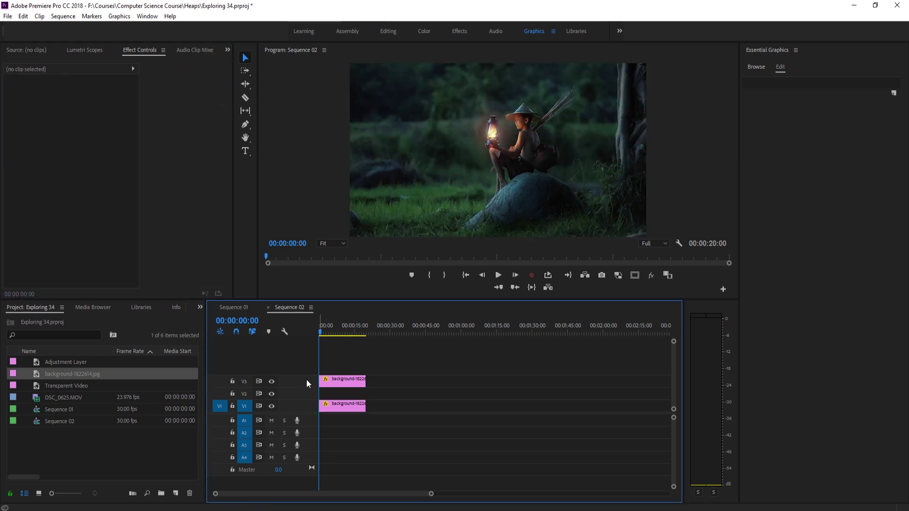
# Toggle the visibility of tracks V1 and V3 to compare the background and cut-out layers
pyautogui.click(271, 407)
pyautogui.click(271, 407)
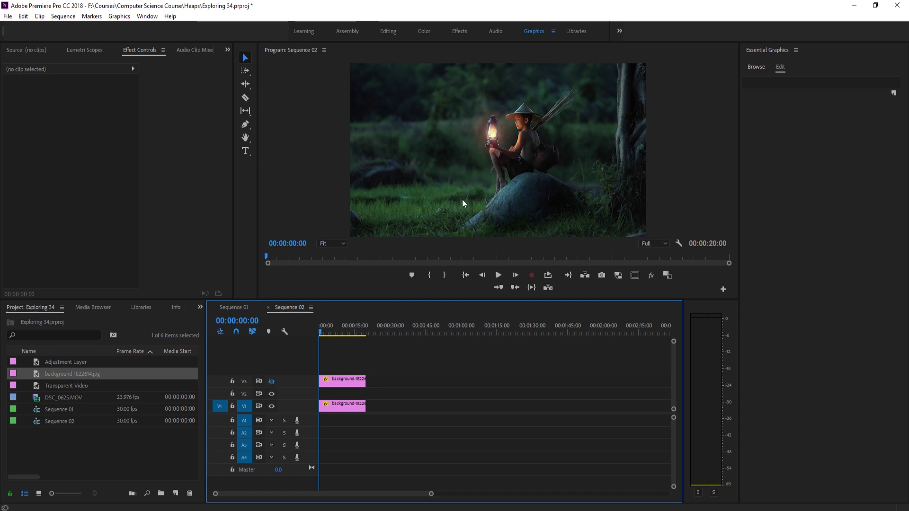
pyautogui.click(273, 382)
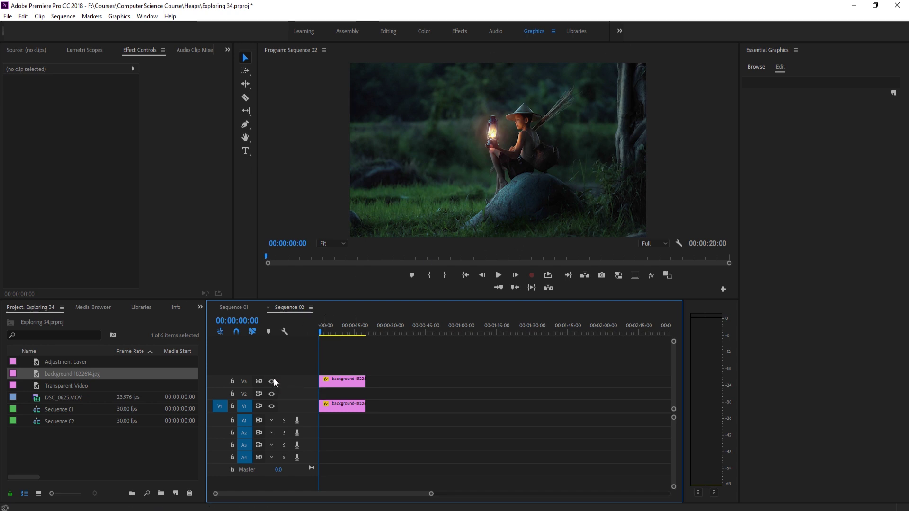
# Add a text box reading "Some Time" over the scene and move its clip to V2 between the image layers
pyautogui.click(245, 151)
pyautogui.moveTo(387, 126); pyautogui.dragTo(534, 178)
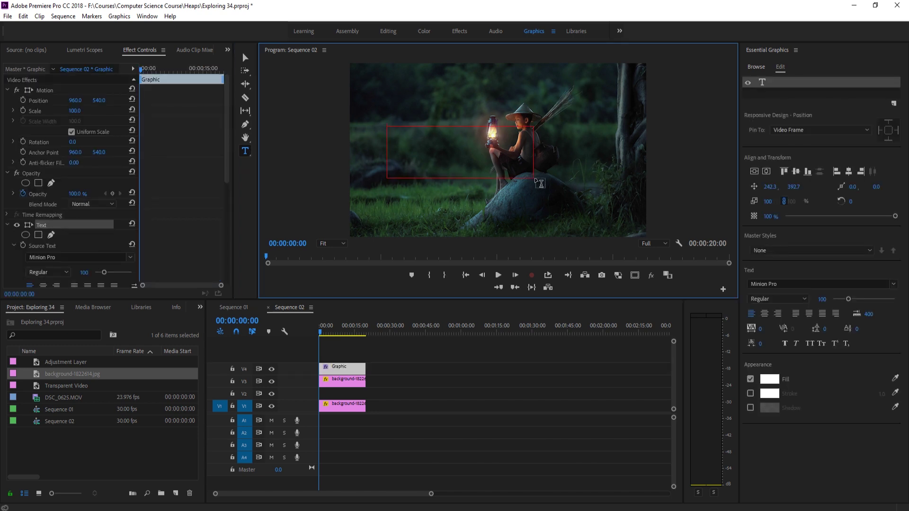
pyautogui.write('Some Time')
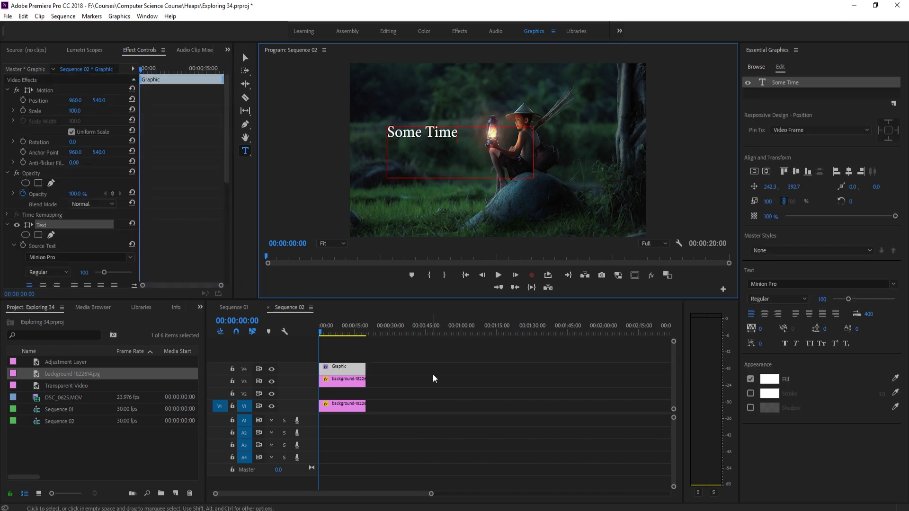
pyautogui.click(432, 377)
pyautogui.moveTo(344, 371); pyautogui.dragTo(344, 395)
# Shift the "Some Time" graphic behind the boy by setting its horizontal position to 1487
pyautogui.click(360, 380)
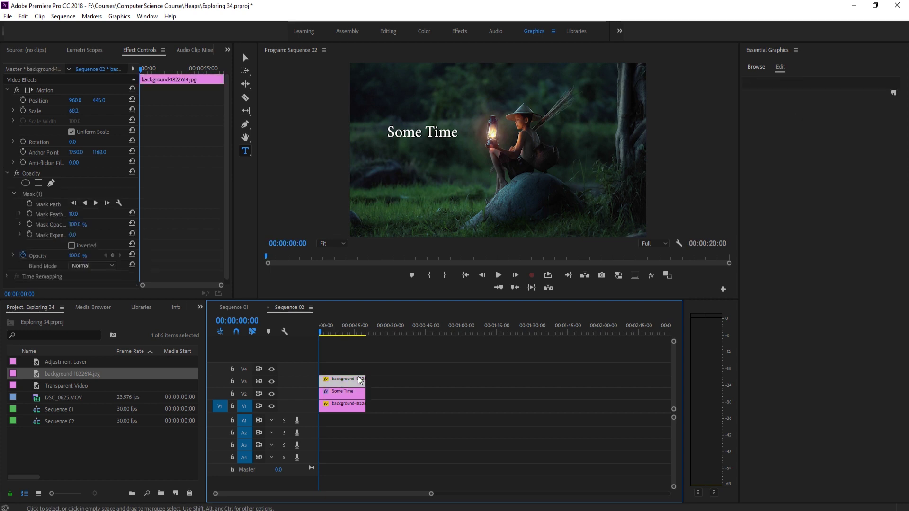
pyautogui.click(342, 406)
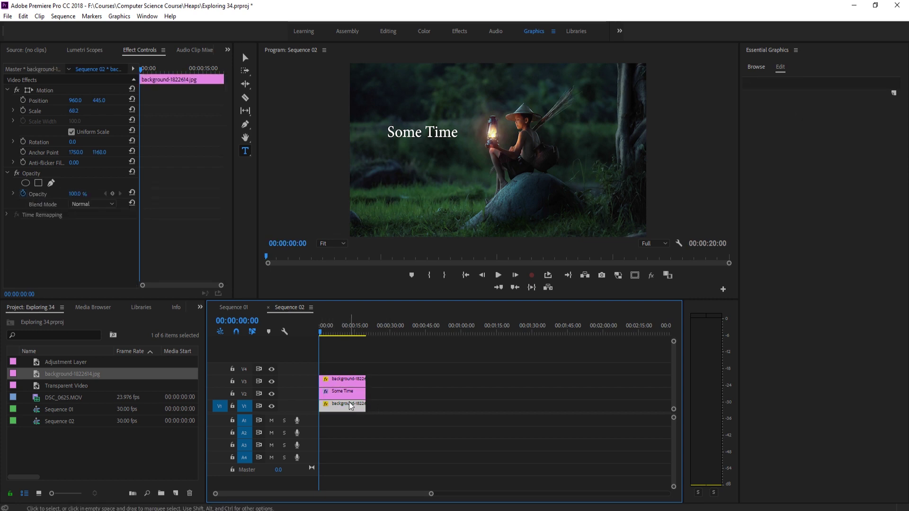
pyautogui.click(342, 391)
pyautogui.click(245, 57)
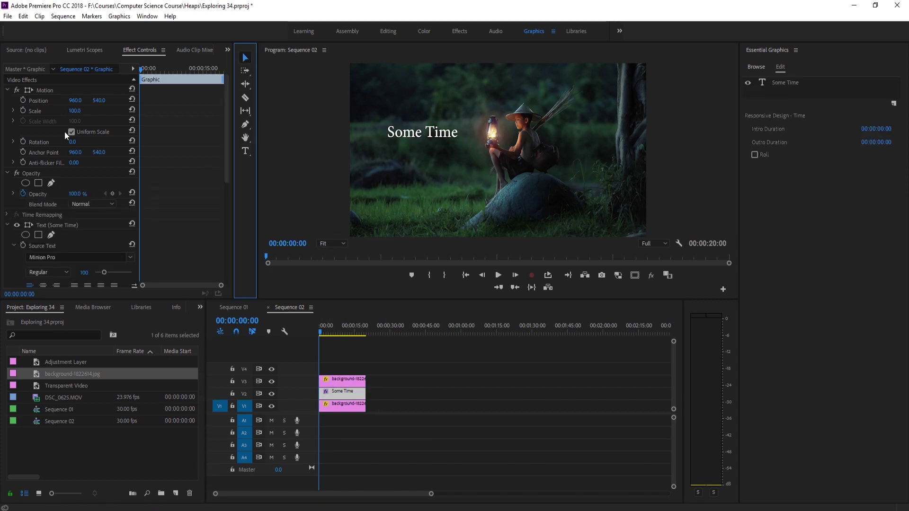
pyautogui.moveTo(71, 100); pyautogui.dragTo(322, 100)
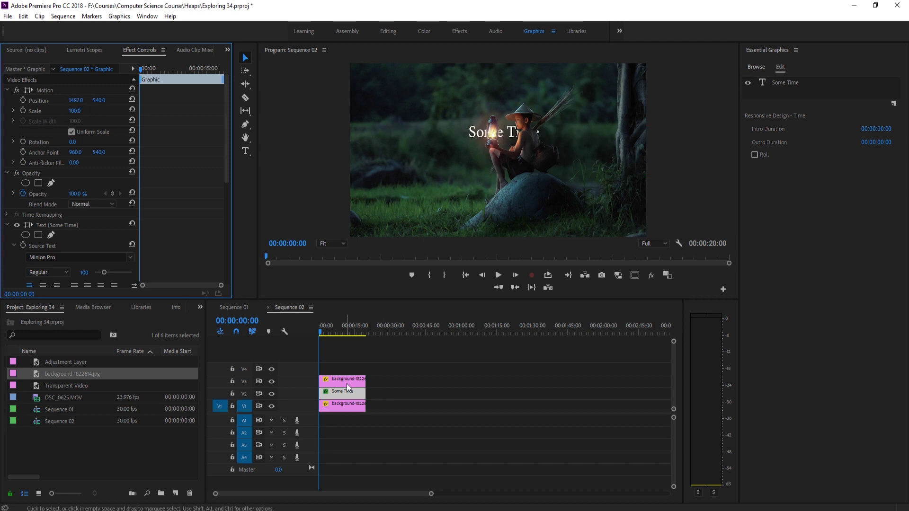
# Delete the "Some Time" graphic clip from track V2
pyautogui.click(349, 391)
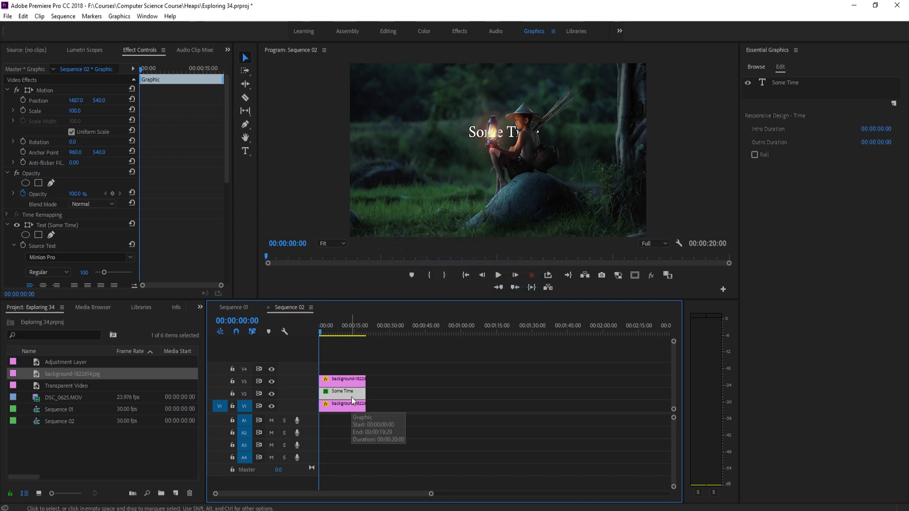
pyautogui.press('Delete')
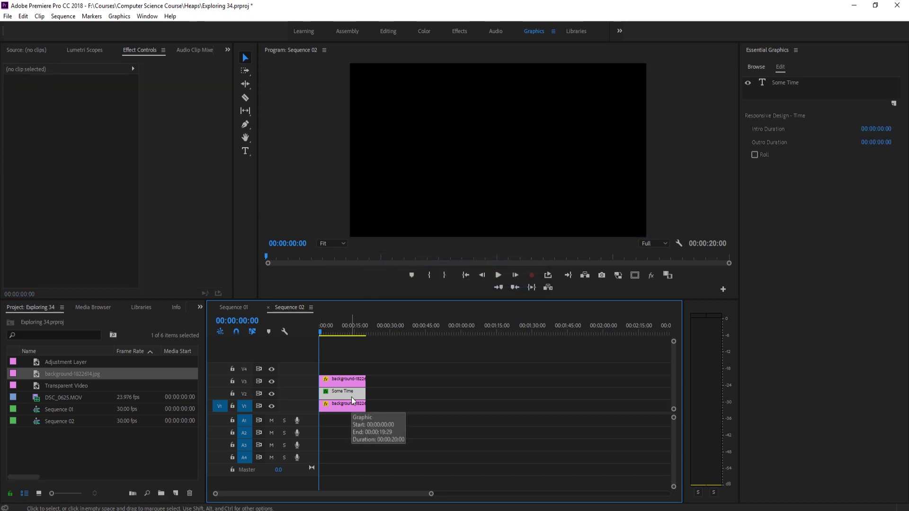
# Find the Basic 3D effect and apply it to the background image clip on V1
pyautogui.click(362, 404)
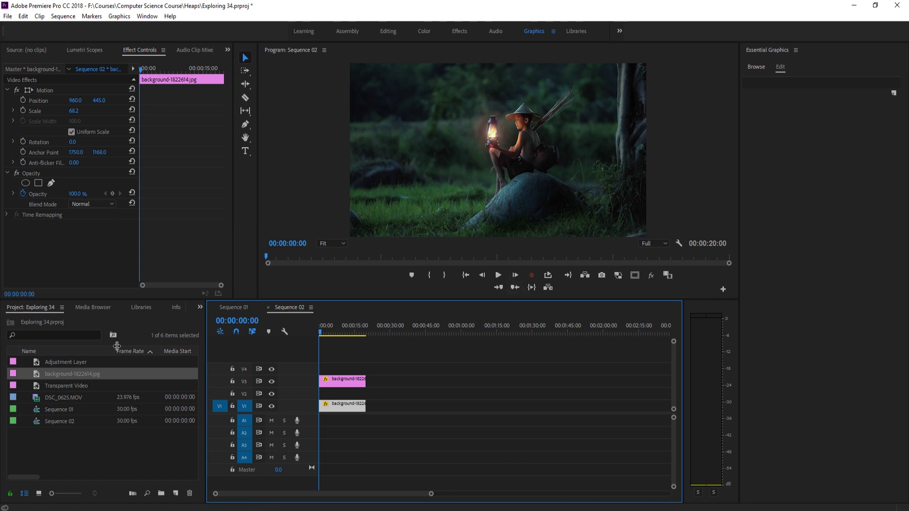
pyautogui.click(66, 339)
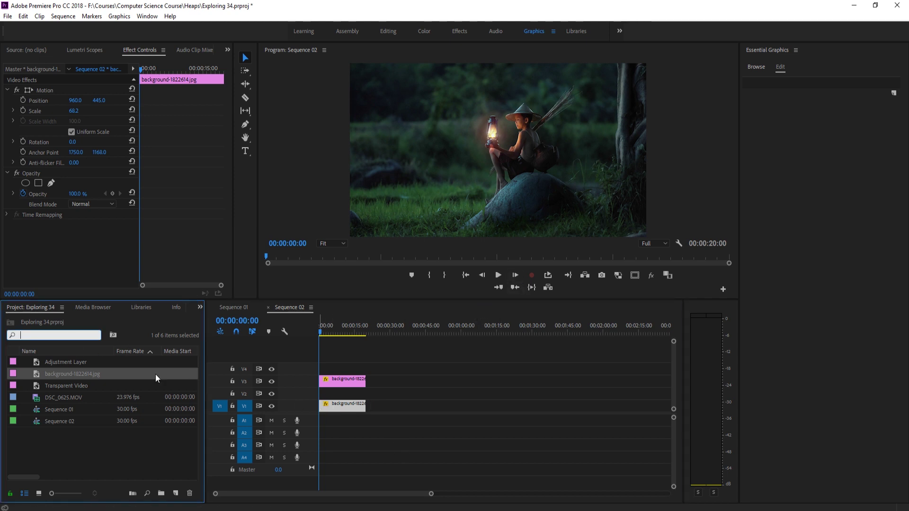
pyautogui.write('basic')
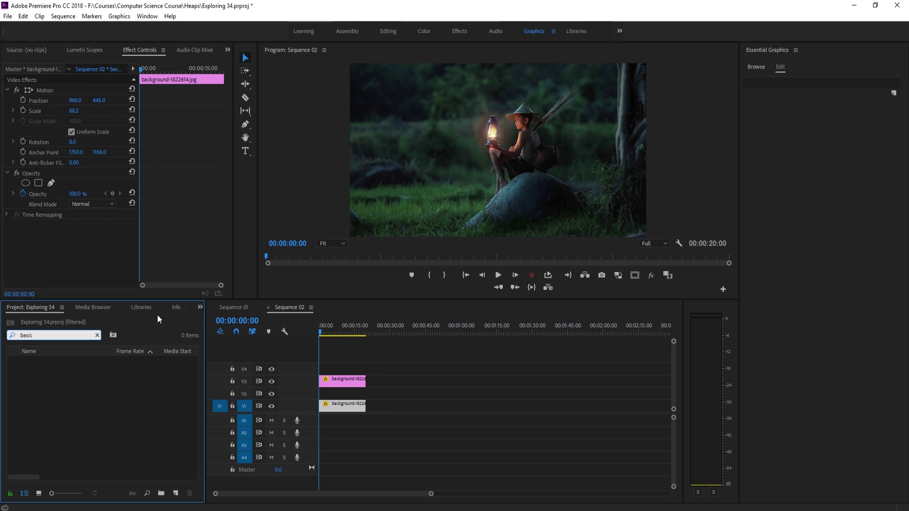
pyautogui.click(201, 307)
pyautogui.click(213, 363)
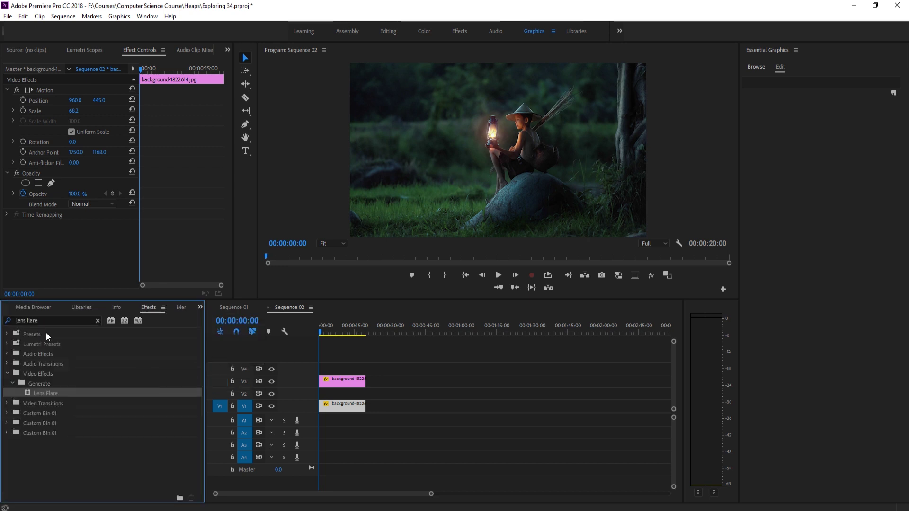
pyautogui.click(11, 321)
pyautogui.write('basic')
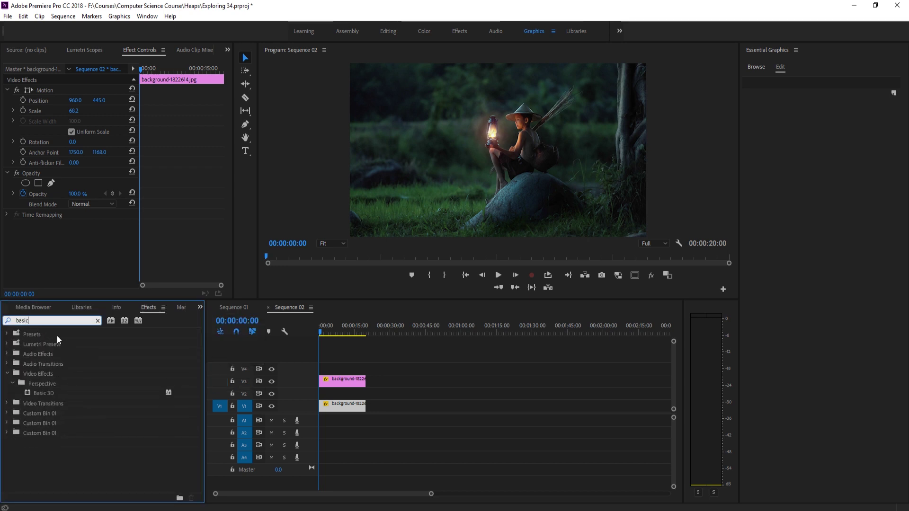
pyautogui.moveTo(58, 393); pyautogui.dragTo(343, 406)
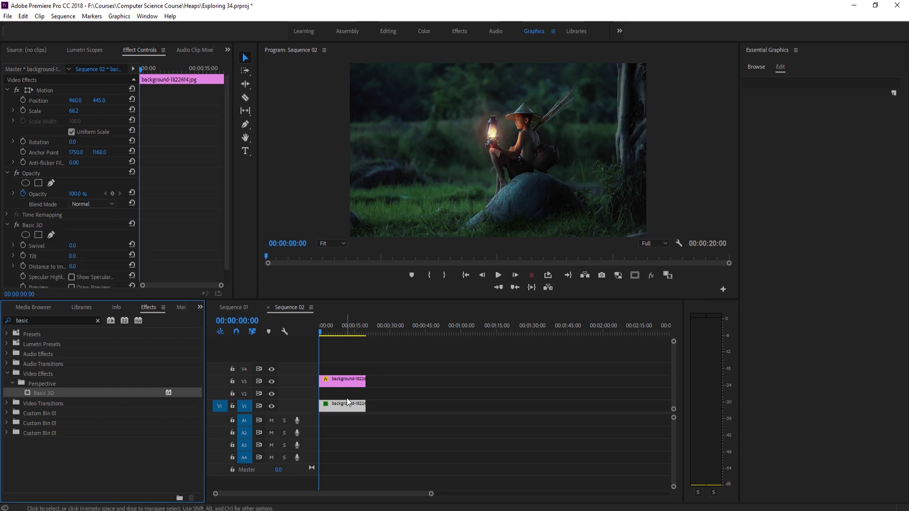
# Try a Basic 3D Distance to Image of -30 on the background clip, and undo it
pyautogui.scroll(-1, 98, 237)
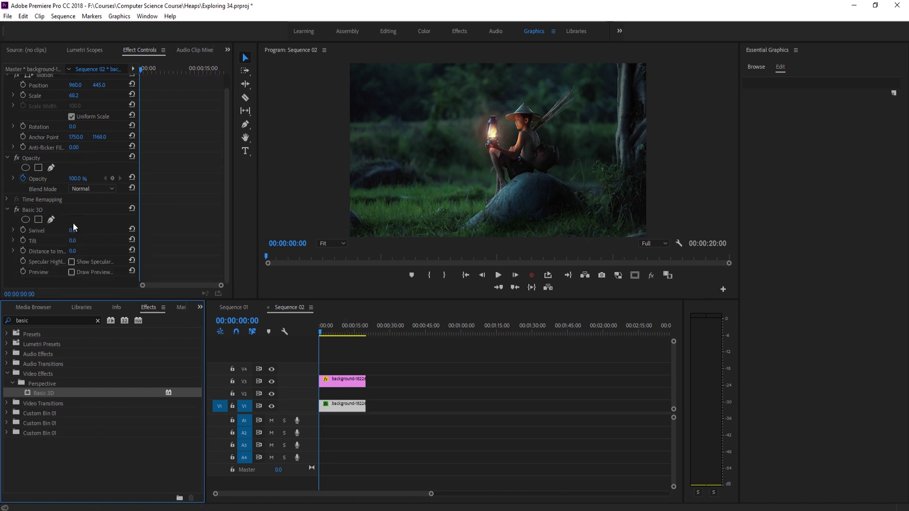
pyautogui.moveTo(72, 251); pyautogui.dragTo(18, 251)
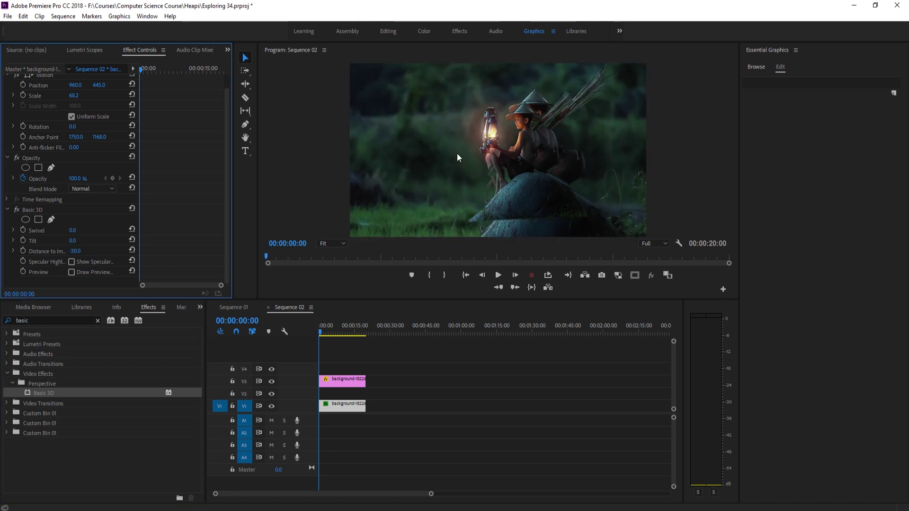
pyautogui.hotkey('ctrl', 'z')
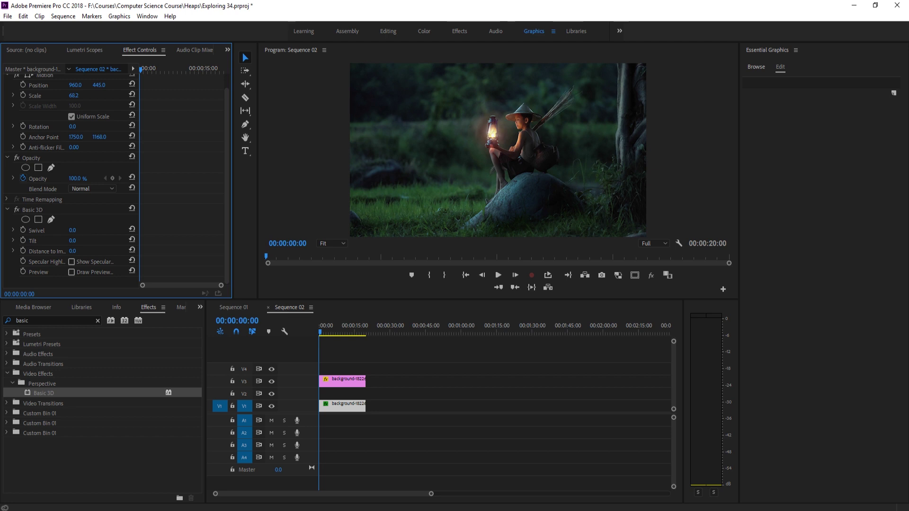
# Set the background clip's Basic 3D Swivel to -18° and turn on Swivel keyframing at the sequence start
pyautogui.moveTo(72, 230); pyautogui.dragTo(62, 230)
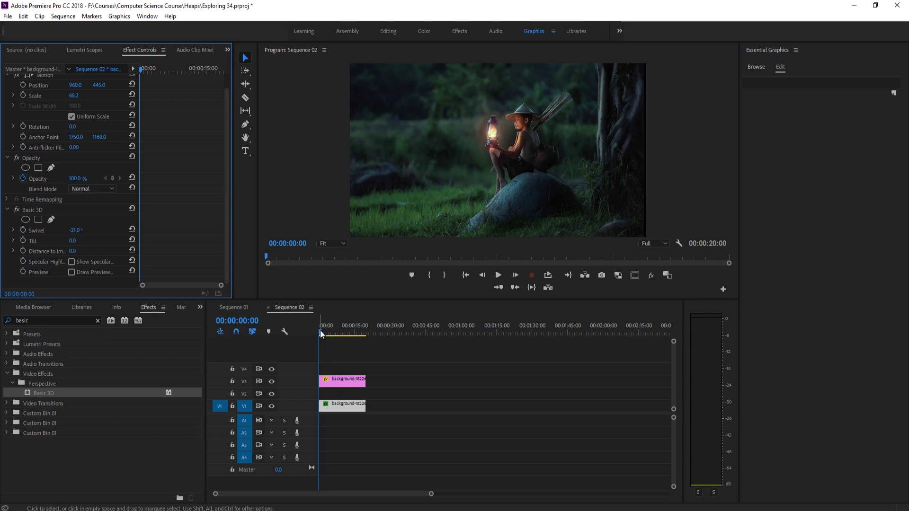
pyautogui.moveTo(76, 230); pyautogui.dragTo(80, 230)
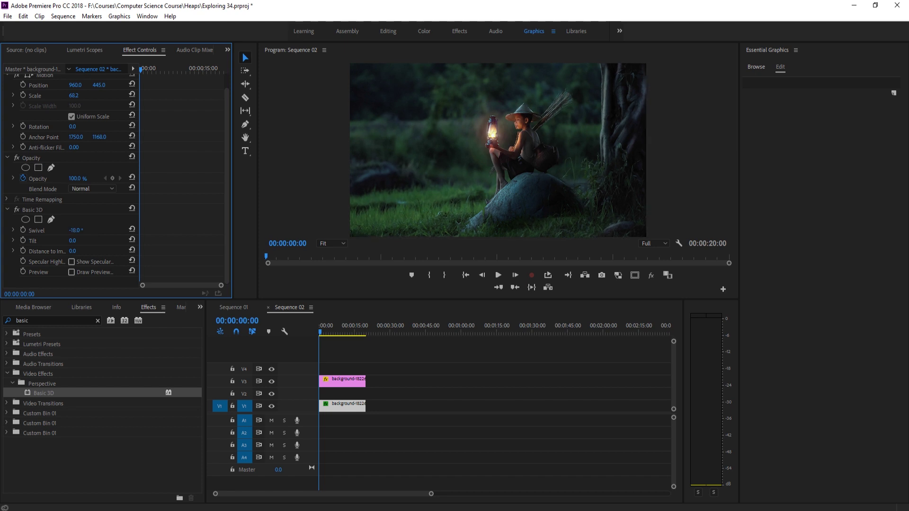
pyautogui.click(330, 408)
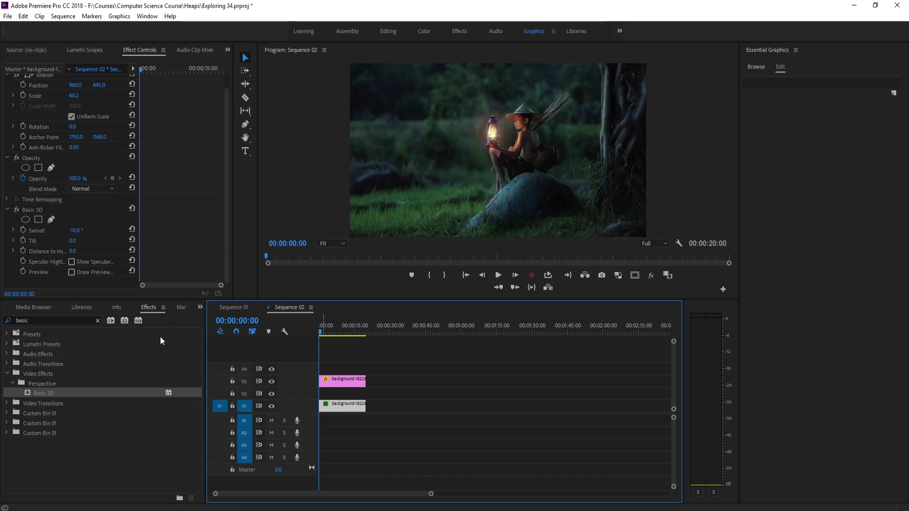
pyautogui.click(25, 231)
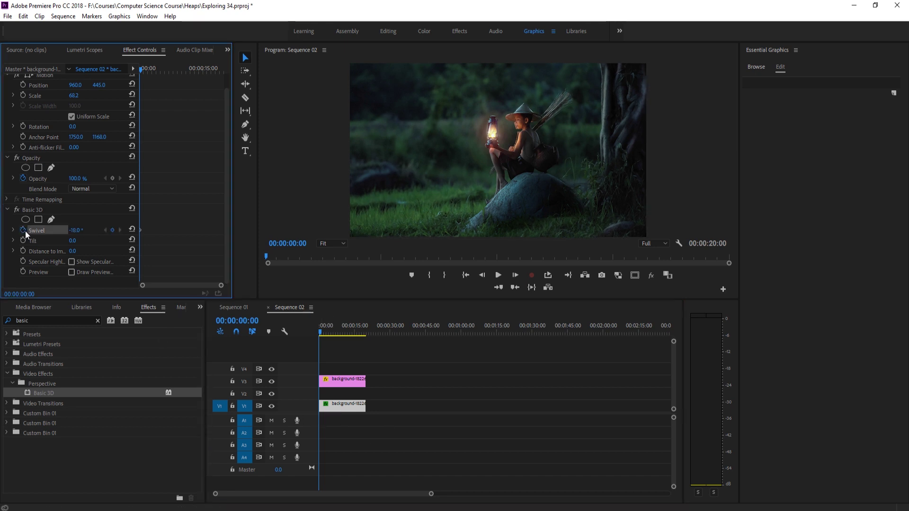
# Add a second Swivel keyframe of 18° to the background clip at 00:00:06:12
pyautogui.click(339, 331)
pyautogui.moveTo(344, 329); pyautogui.dragTo(335, 330)
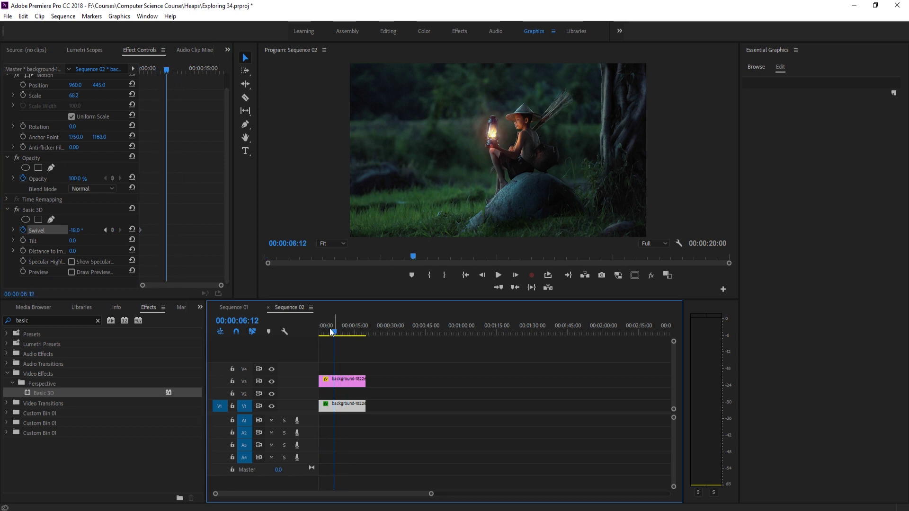
pyautogui.moveTo(69, 230); pyautogui.dragTo(85, 231)
pyautogui.click(85, 230)
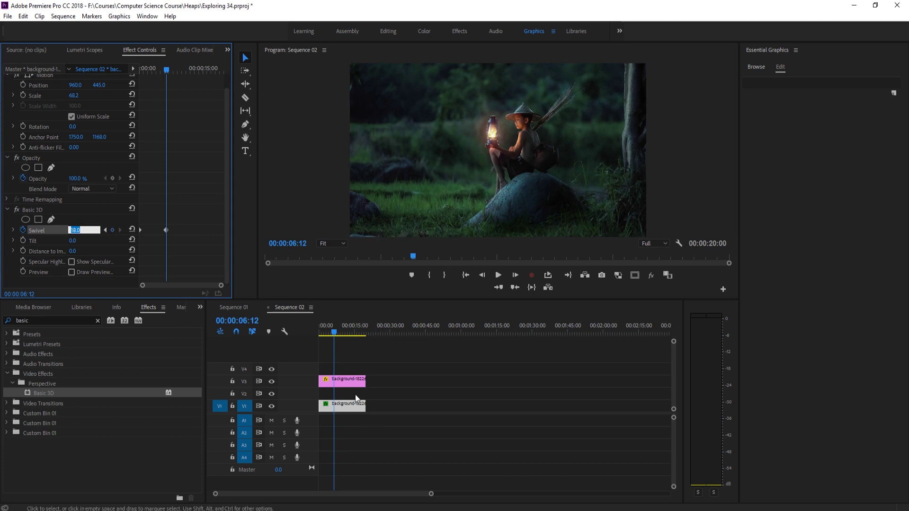
# Preview the background's swivel animation from the start and return to the beginning of the sequence
pyautogui.moveTo(335, 323); pyautogui.dragTo(321, 324)
pyautogui.press('space')
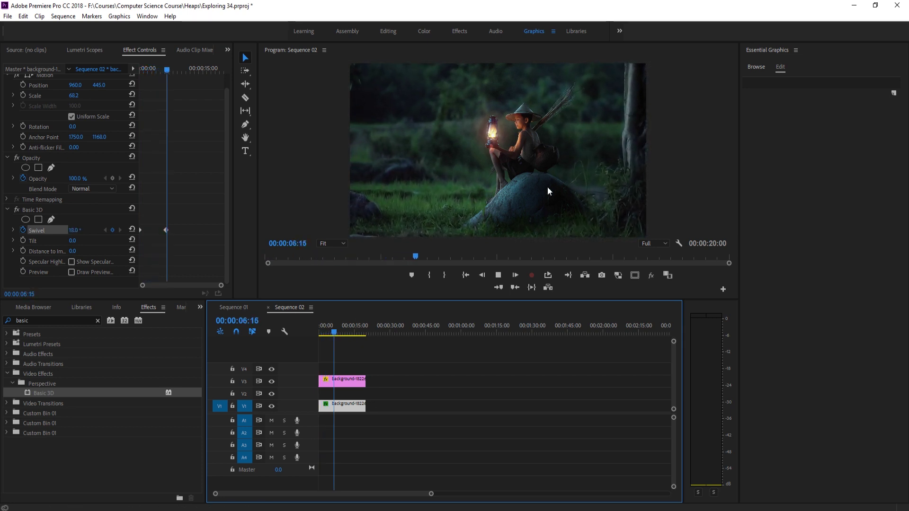
pyautogui.moveTo(331, 325); pyautogui.dragTo(316, 325)
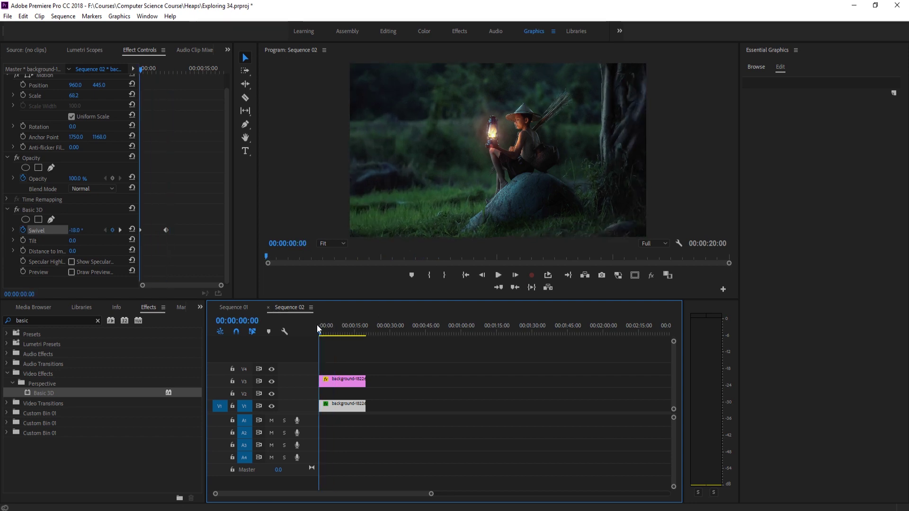
# Set the opacity mask on the V3 cut-out clip to a feather of 41 and an expansion of 80
pyautogui.click(341, 383)
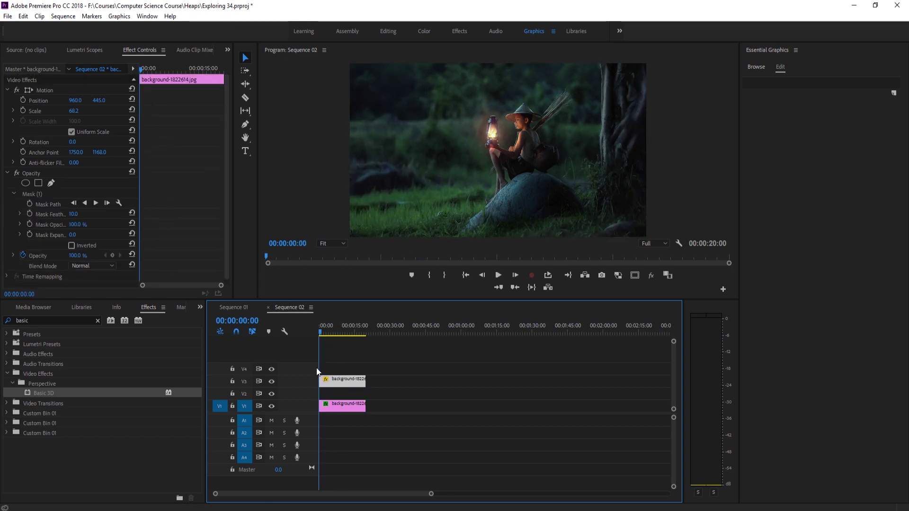
pyautogui.click(75, 195)
pyautogui.click(403, 362)
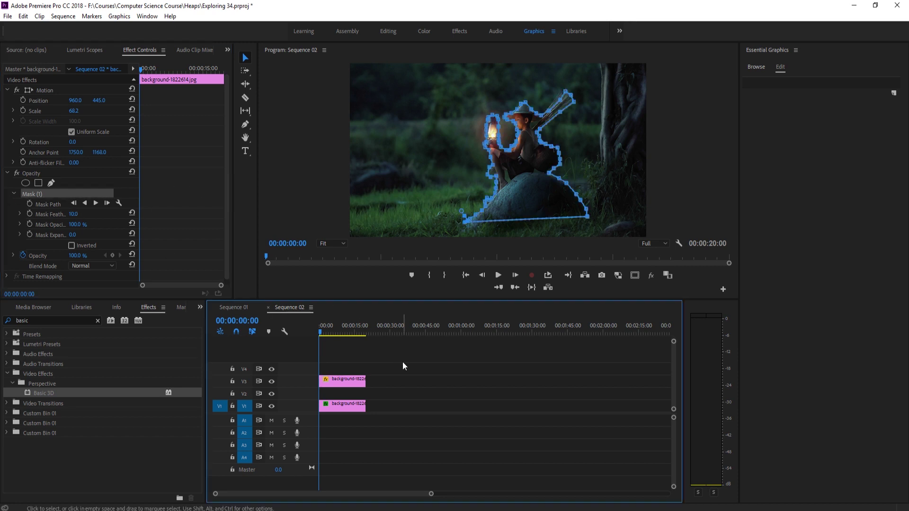
pyautogui.click(359, 383)
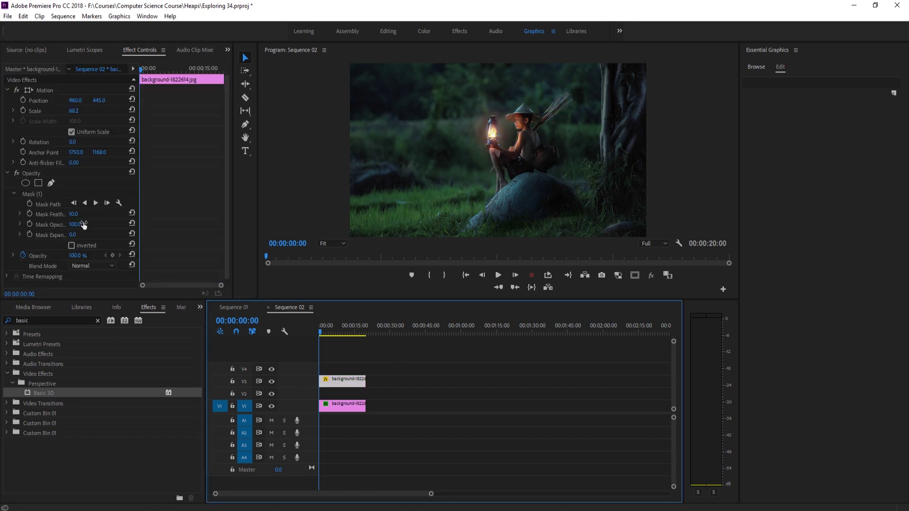
pyautogui.moveTo(79, 216); pyautogui.dragTo(106, 234)
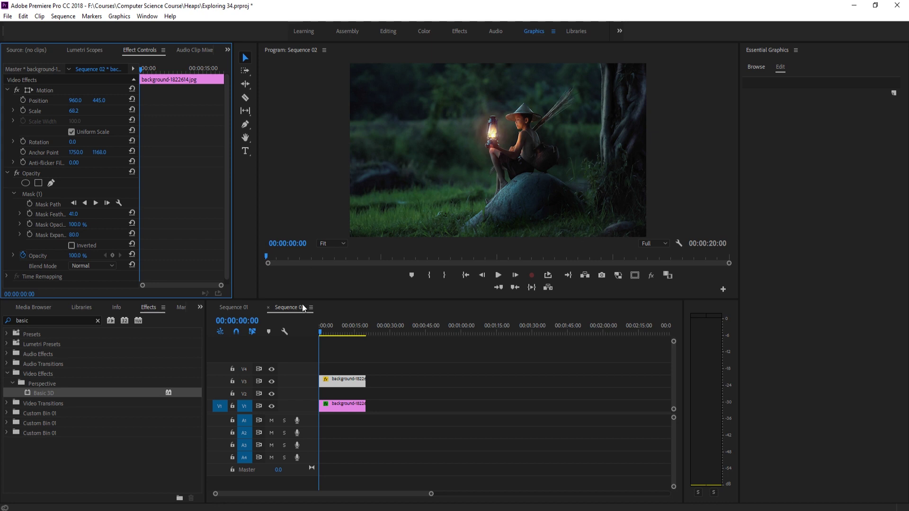
# With V1 temporarily hidden, set the V3 clip's mask expansion to 27 and its feather to 157
pyautogui.click(271, 407)
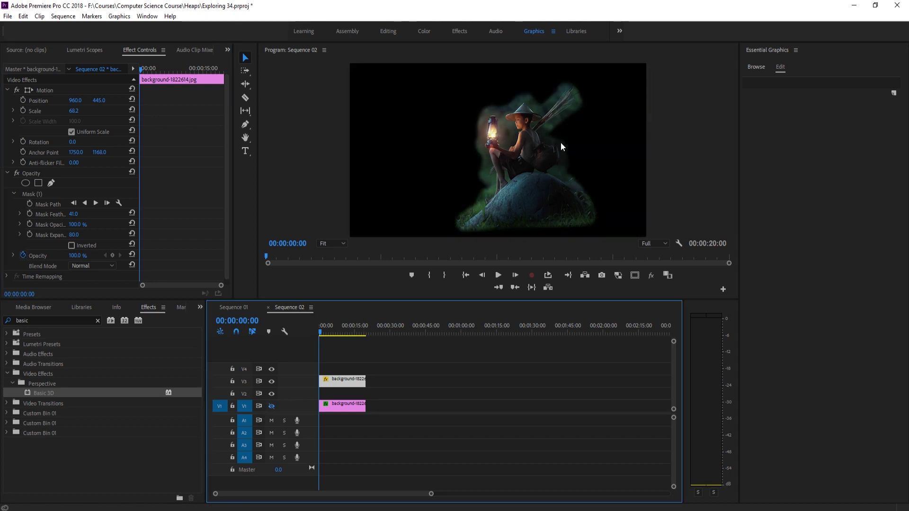
pyautogui.moveTo(76, 235); pyautogui.dragTo(52, 235)
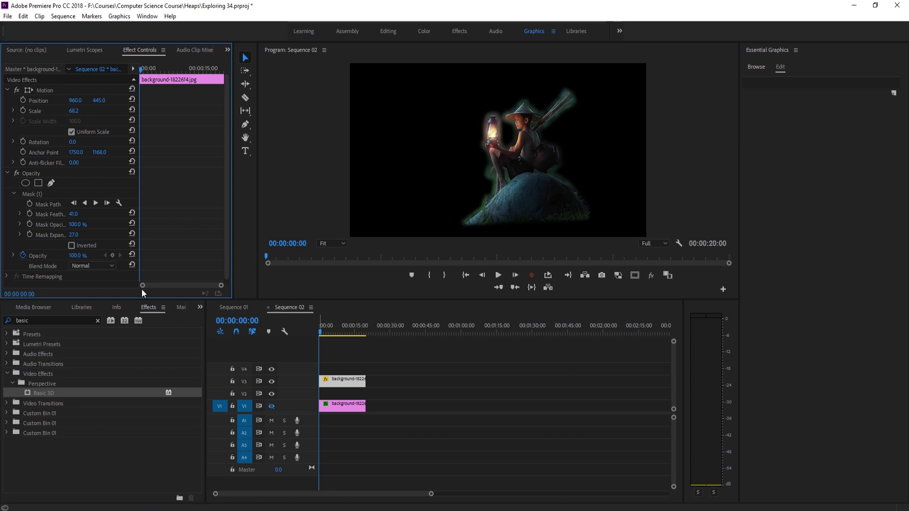
pyautogui.moveTo(74, 214); pyautogui.dragTo(96, 214)
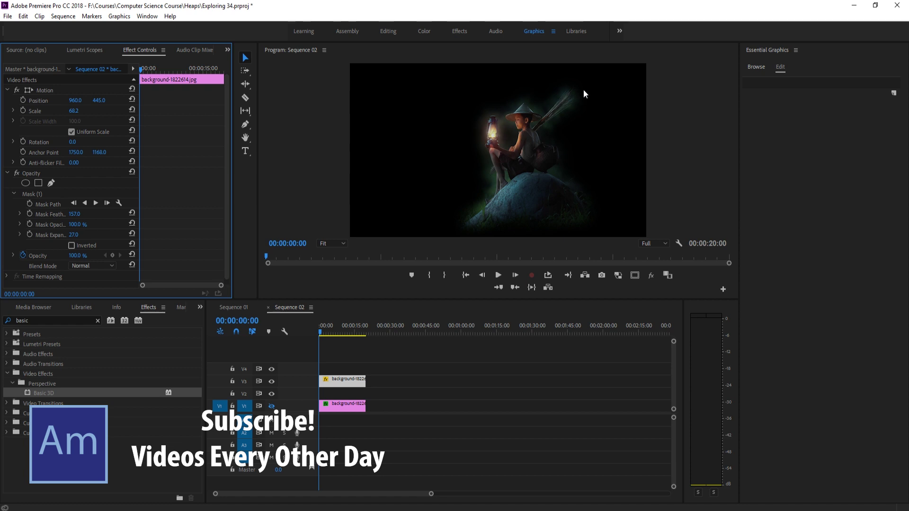
pyautogui.click(271, 406)
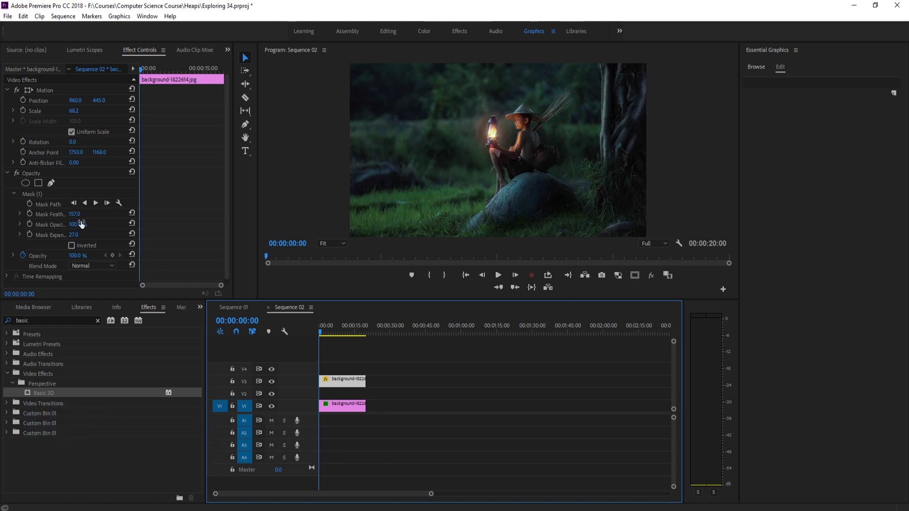
# Refine the V3 cut-out's mask edge to a feather of 131 and an expansion of 57
pyautogui.moveTo(75, 213); pyautogui.dragTo(67, 214)
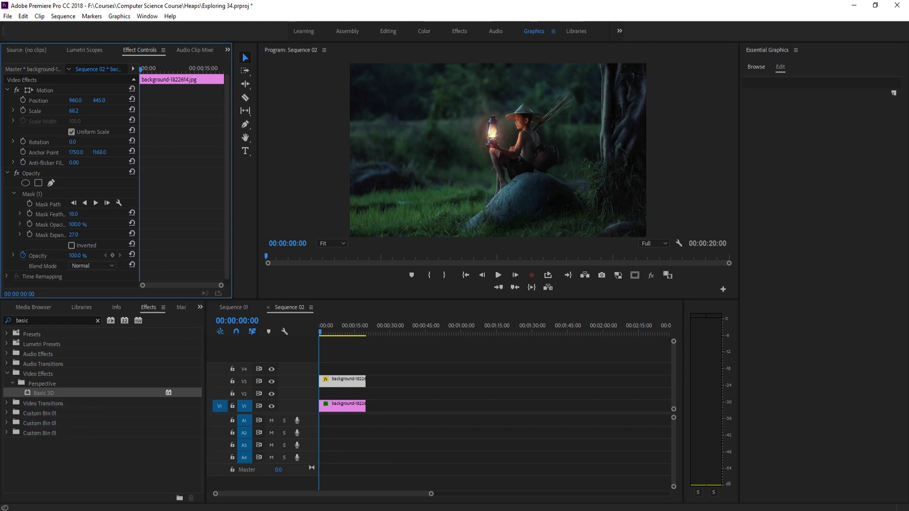
pyautogui.moveTo(73, 214); pyautogui.dragTo(114, 214)
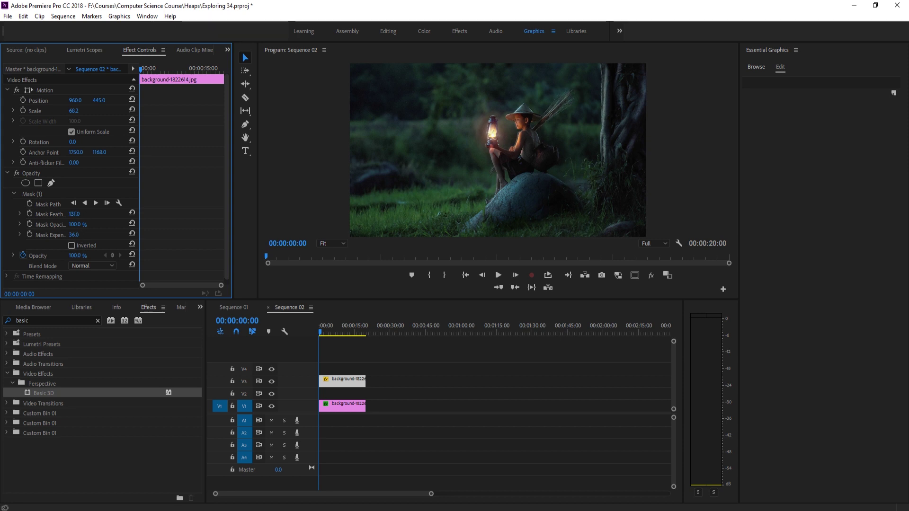
pyautogui.click(499, 371)
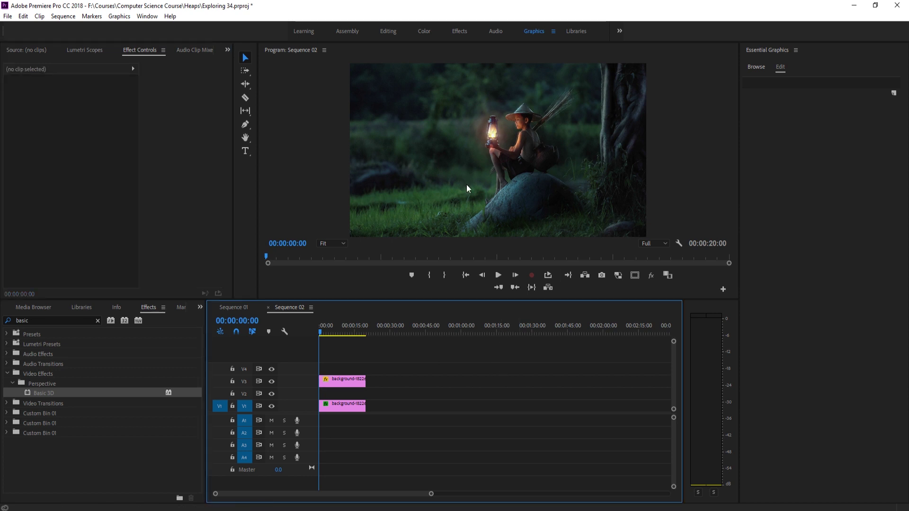
pyautogui.click(343, 379)
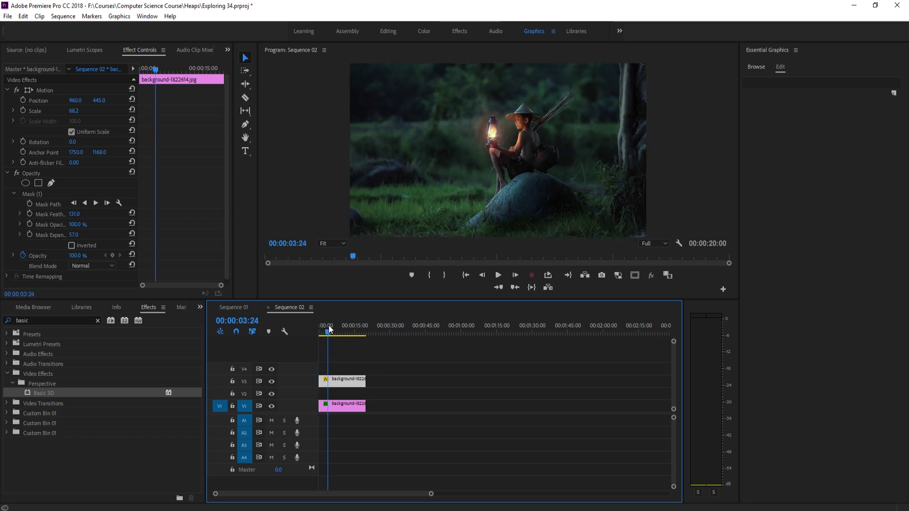
# Play the scene repeatedly from the start to check how the cut-out blends with the swivelling background
pyautogui.press('space')
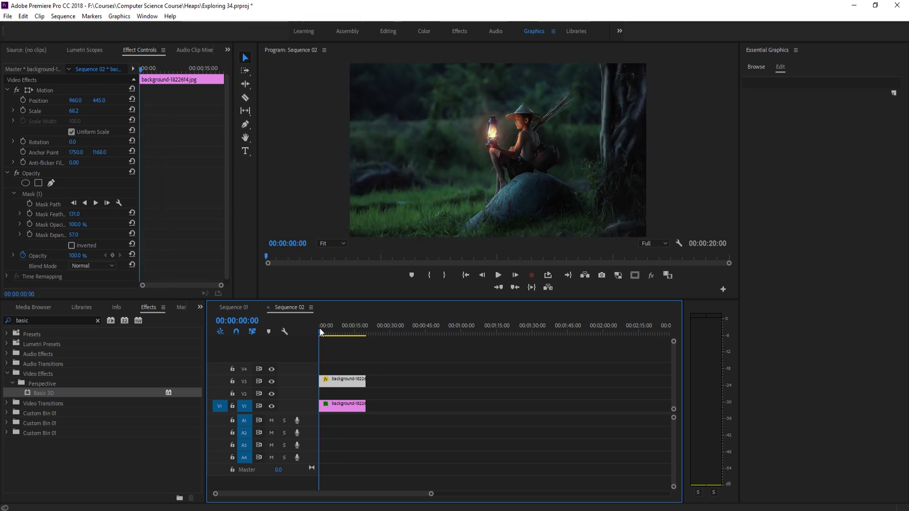
pyautogui.moveTo(323, 330); pyautogui.dragTo(309, 332)
pyautogui.press('space')
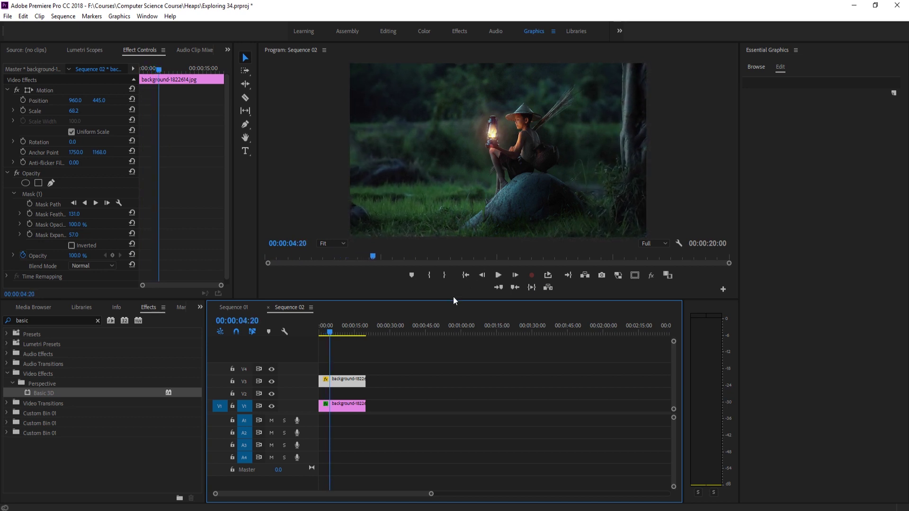
pyautogui.moveTo(350, 330); pyautogui.dragTo(296, 331)
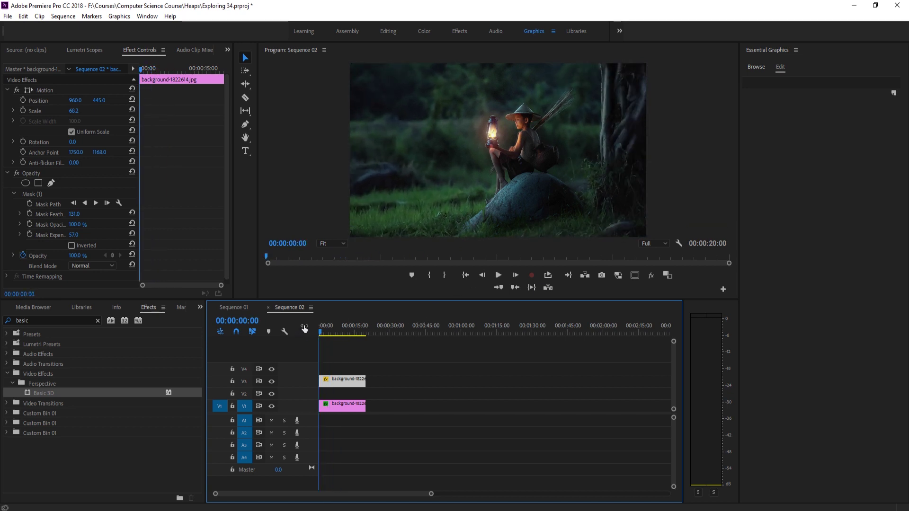
pyautogui.press('space')
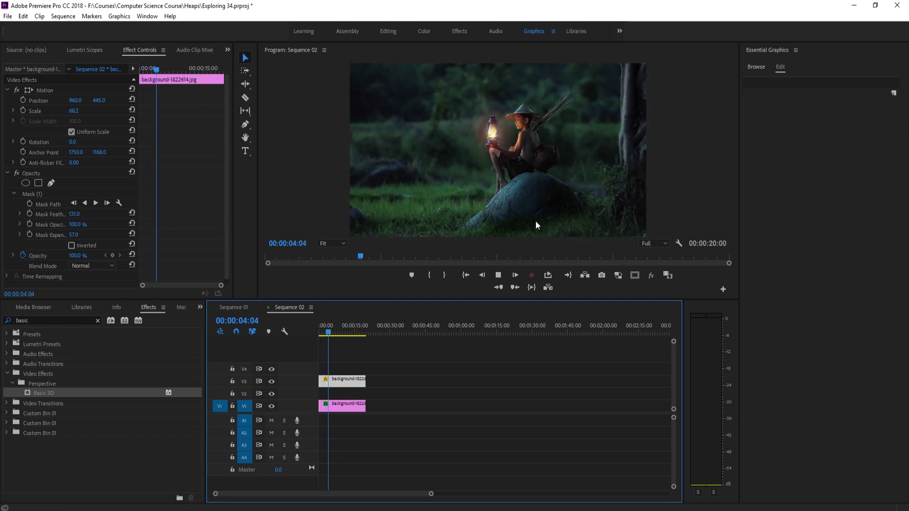
pyautogui.press('space')
pyautogui.moveTo(332, 331); pyautogui.dragTo(311, 327)
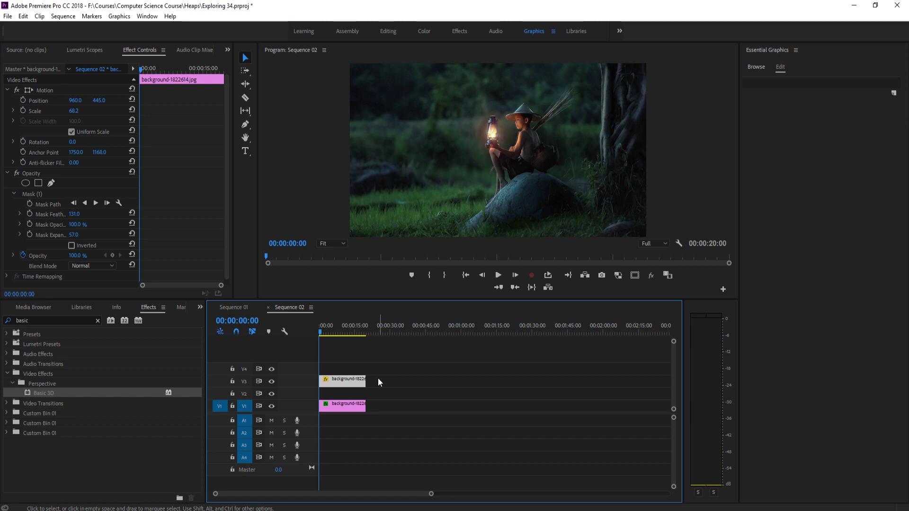
# Search the effects for "lens flare" and try the Lens Flare effect on the V3 cut-out clip, undoing the application
pyautogui.moveTo(63, 320); pyautogui.dragTo(2, 323)
pyautogui.press('BackSpace')
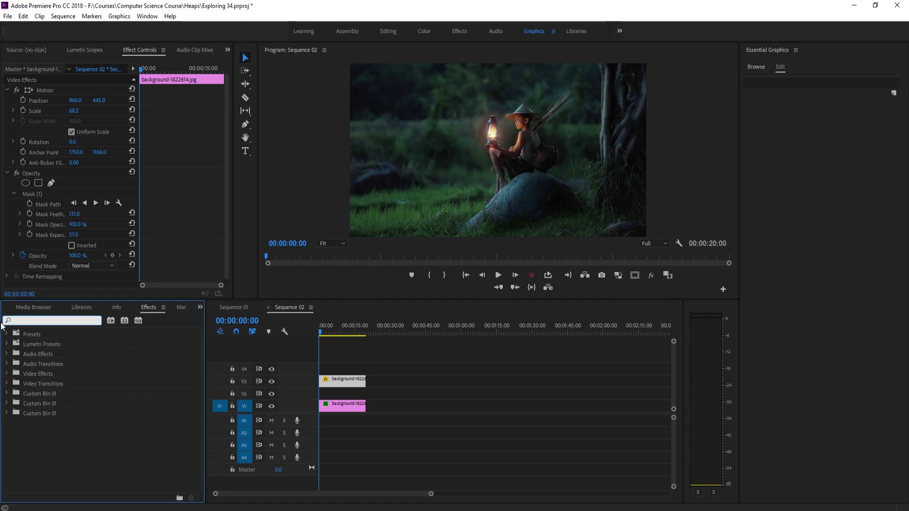
pyautogui.write('le')
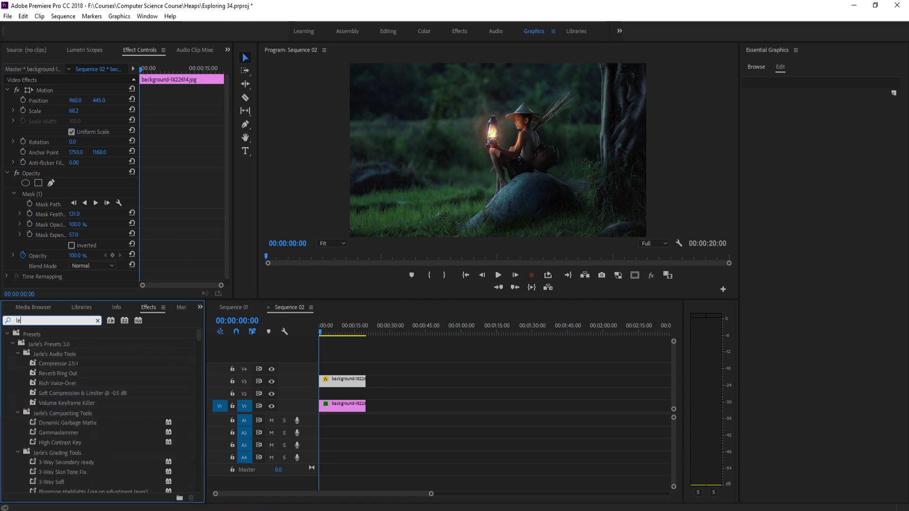
pyautogui.write('ns flare')
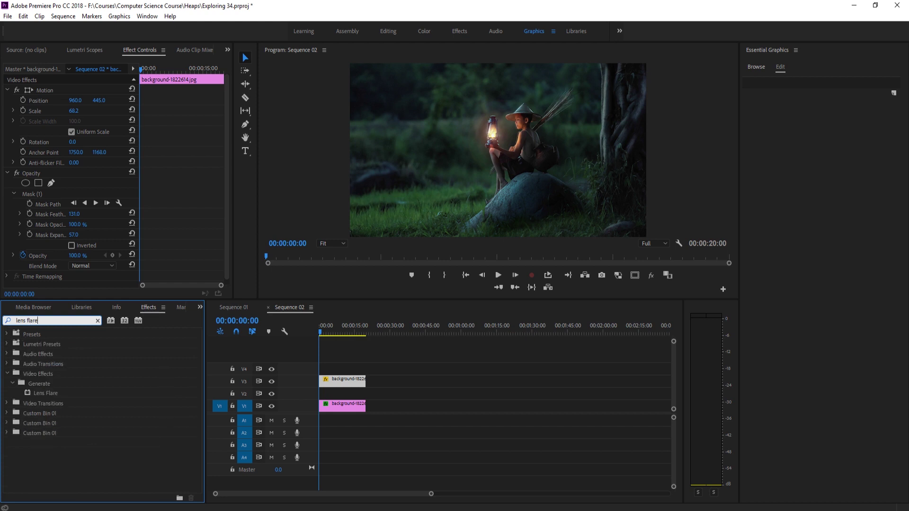
pyautogui.click(46, 395)
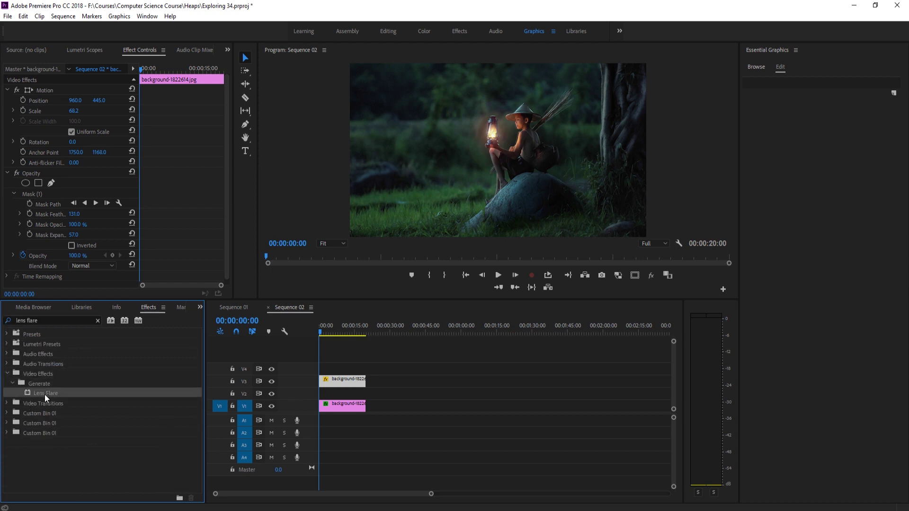
pyautogui.moveTo(45, 393); pyautogui.dragTo(334, 386)
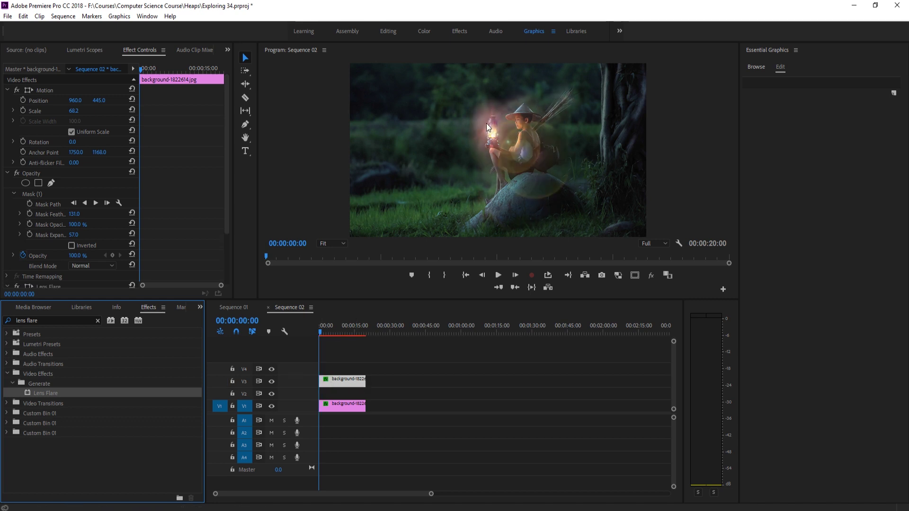
pyautogui.hotkey('ctrl', 'z')
# Create a new adjustment layer and place it at the start of track V4, above the cut-out clip
pyautogui.click(24, 311)
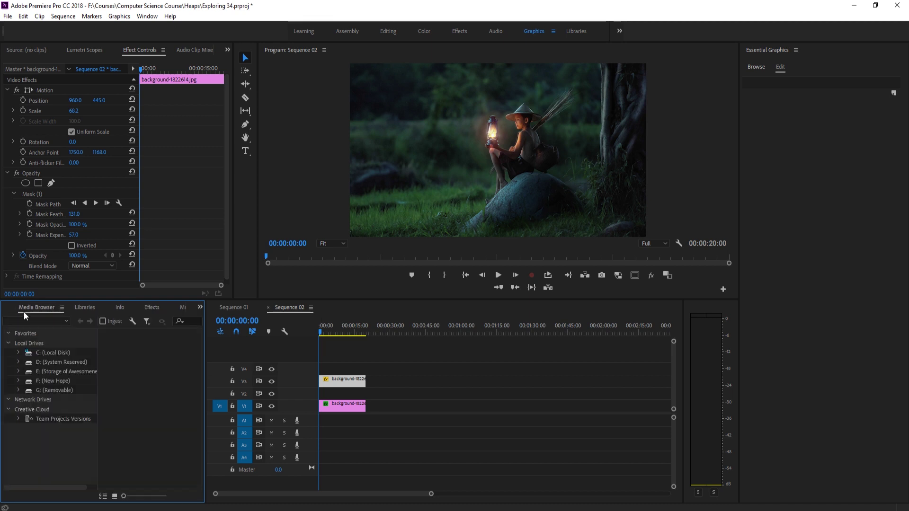
pyautogui.click(8, 310)
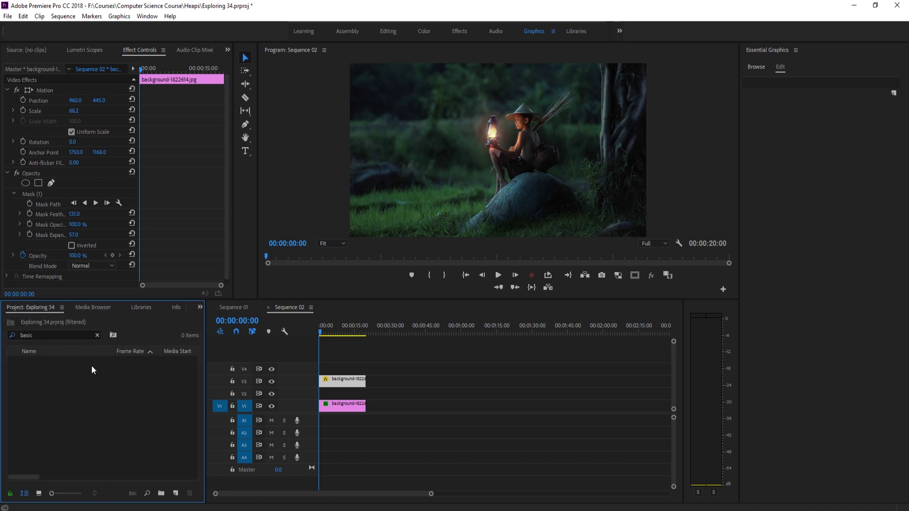
pyautogui.click(8, 16)
pyautogui.moveTo(22, 27)
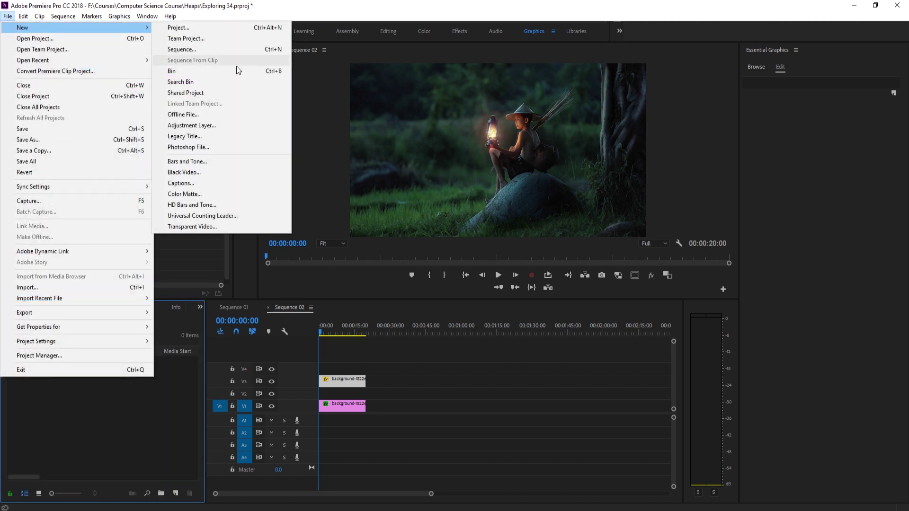
pyautogui.click(232, 125)
pyautogui.click(482, 299)
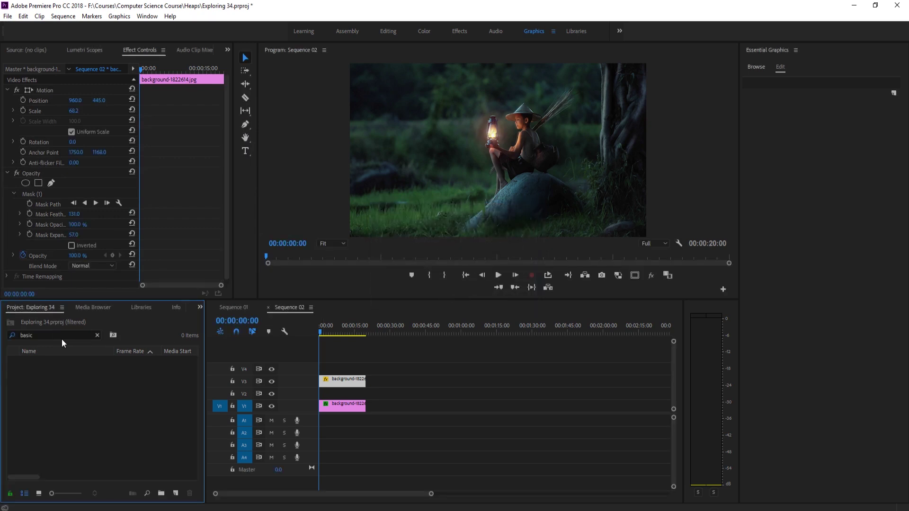
pyautogui.moveTo(61, 337); pyautogui.dragTo(1, 345)
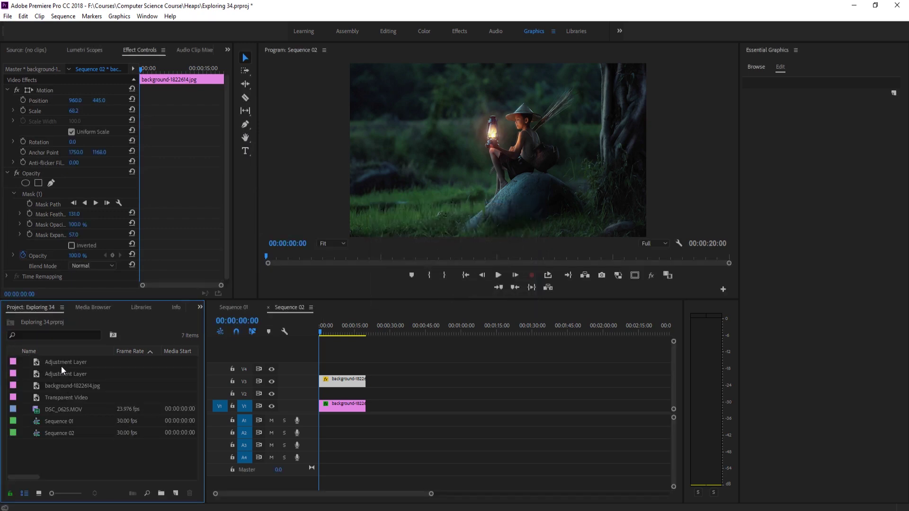
pyautogui.moveTo(62, 366); pyautogui.dragTo(333, 371)
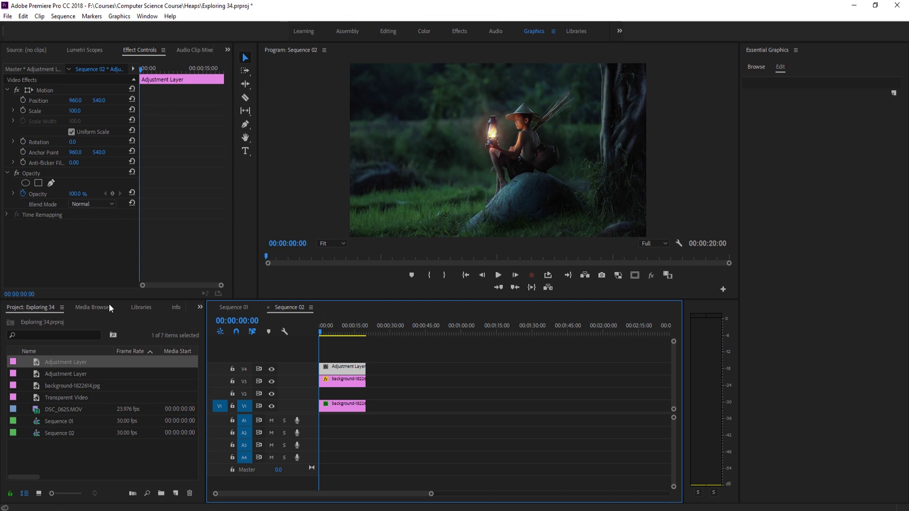
# Apply the Lens Flare effect to the adjustment layer on V4 and select that layer
pyautogui.click(200, 308)
pyautogui.click(214, 362)
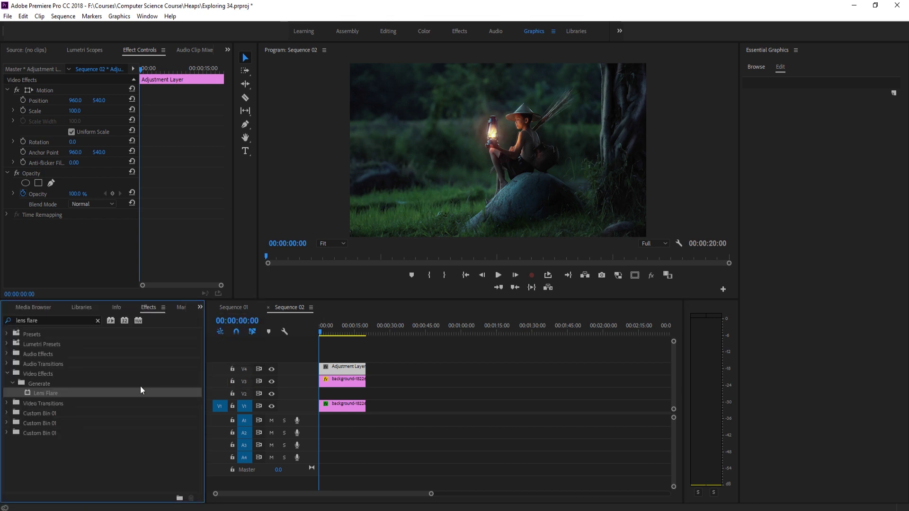
pyautogui.moveTo(37, 393); pyautogui.dragTo(336, 369)
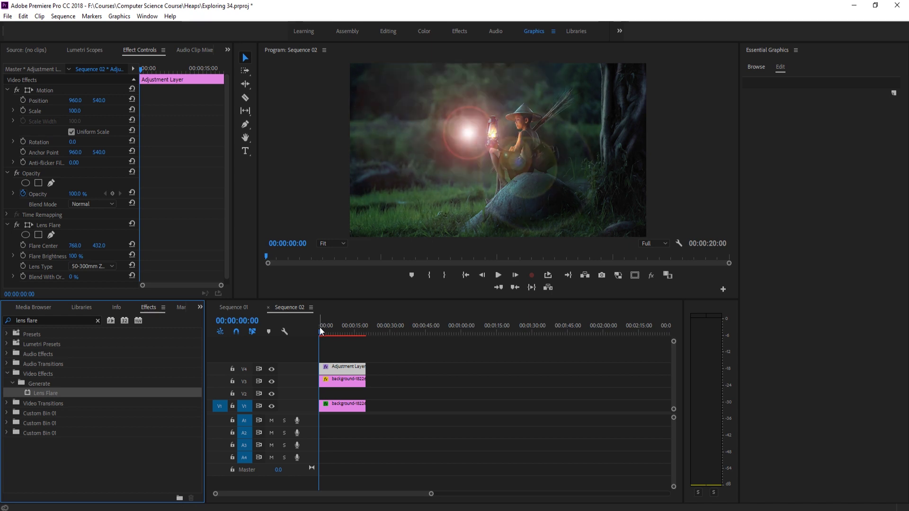
pyautogui.click(345, 367)
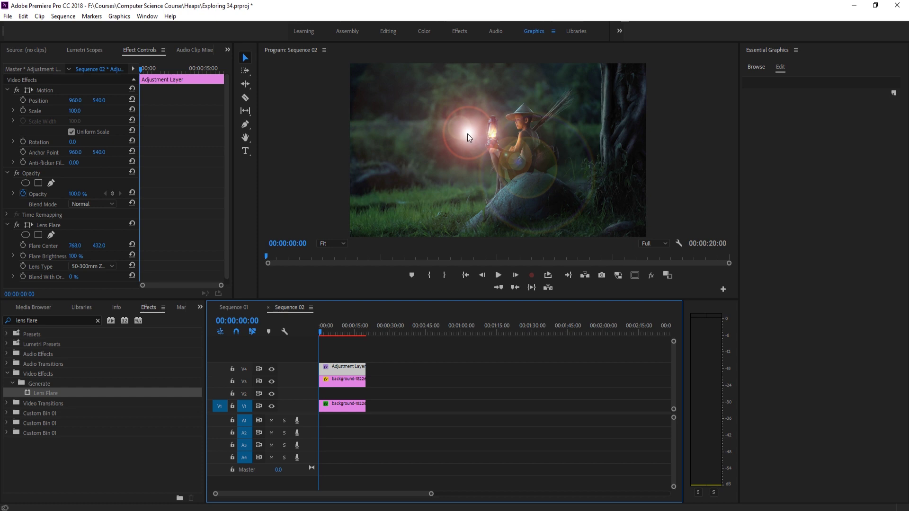
# Set the program monitor's playback resolution to 1/4
pyautogui.click(646, 246)
pyautogui.click(652, 275)
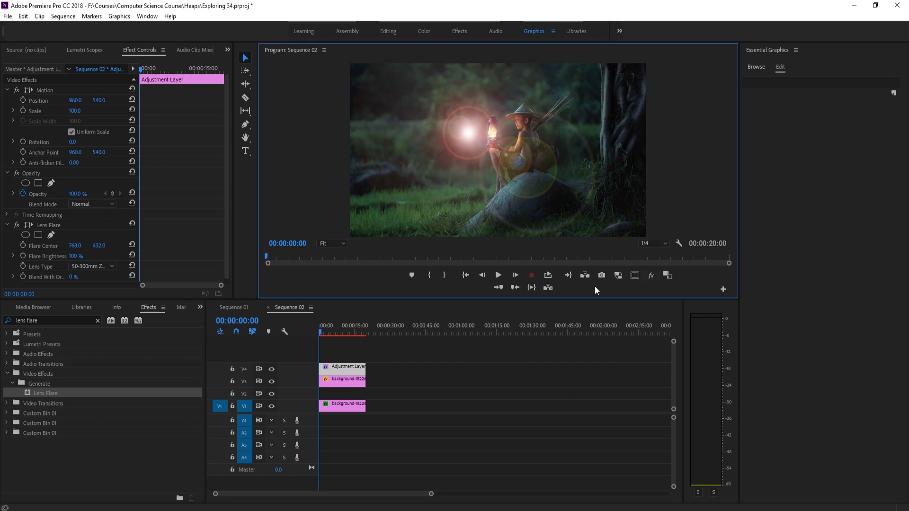
pyautogui.click(325, 329)
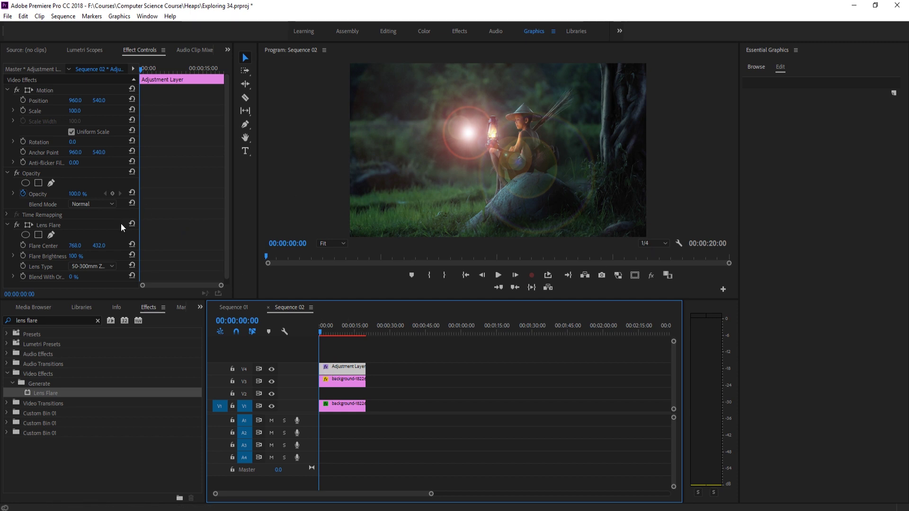
# Move the flare's center onto the lantern at about 889.5, 429.5 and enable keyframing for Flare Center and Flare Brightness at the start
pyautogui.click(88, 226)
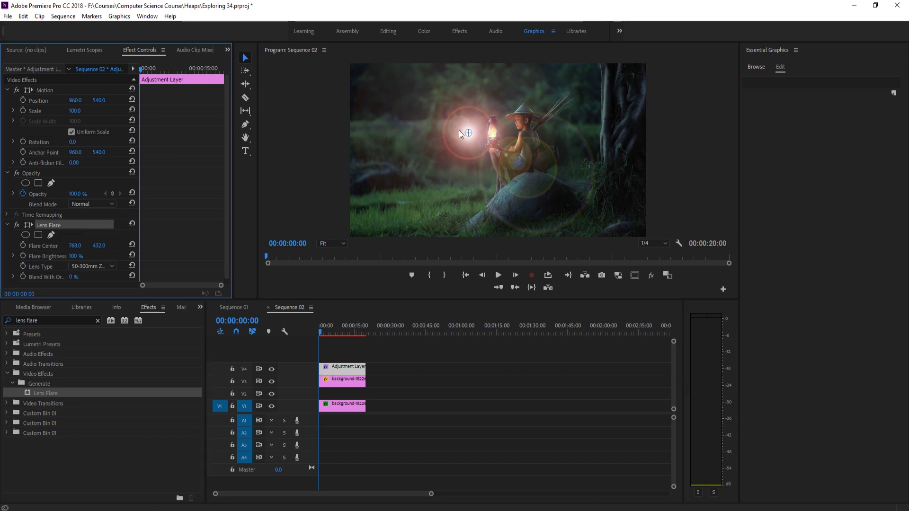
pyautogui.moveTo(468, 133); pyautogui.dragTo(487, 135)
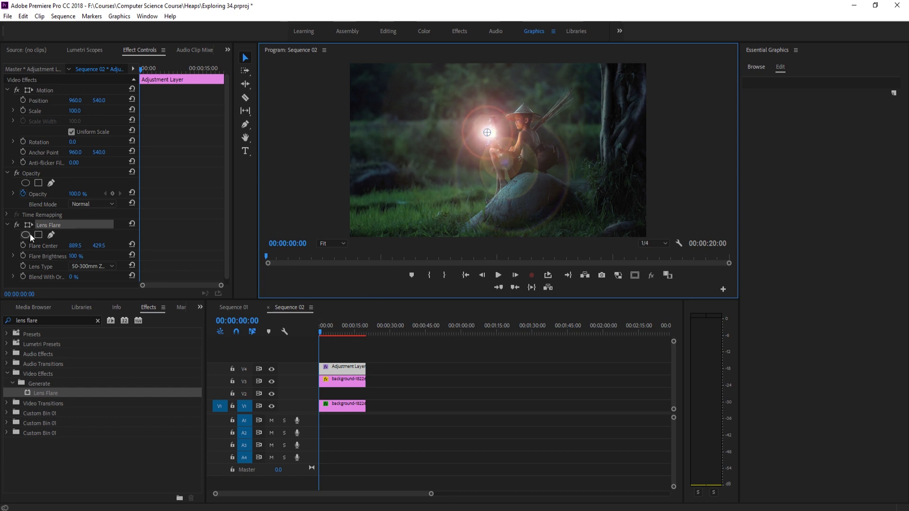
pyautogui.click(23, 245)
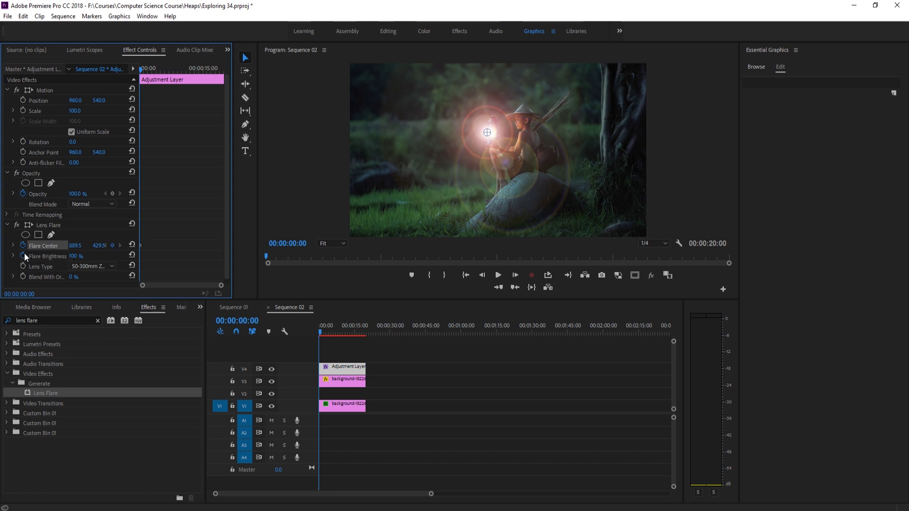
pyautogui.click(24, 255)
# Keyframe the adjustment layer's Flare Brightness at 120% at 00:00:03:07, midway between the V1 clip's swivel keyframes
pyautogui.click(348, 404)
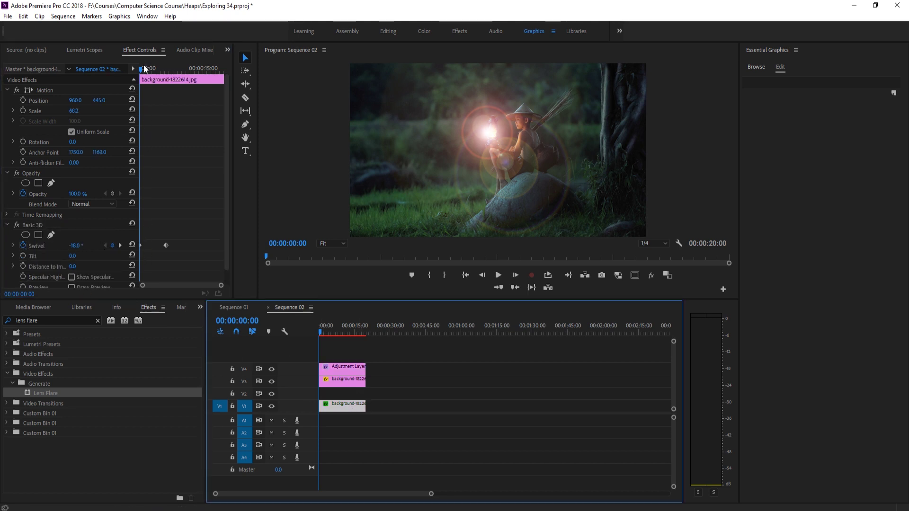
pyautogui.moveTo(143, 69); pyautogui.dragTo(155, 69)
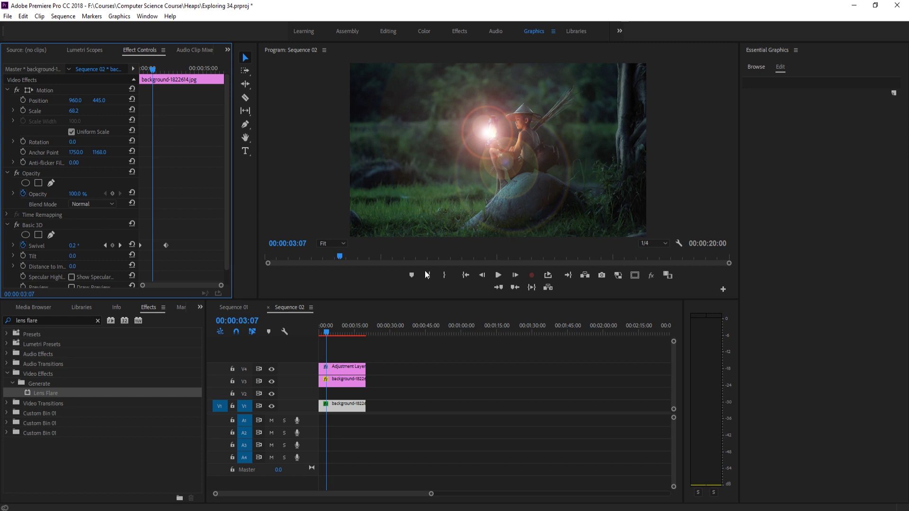
pyautogui.click(329, 369)
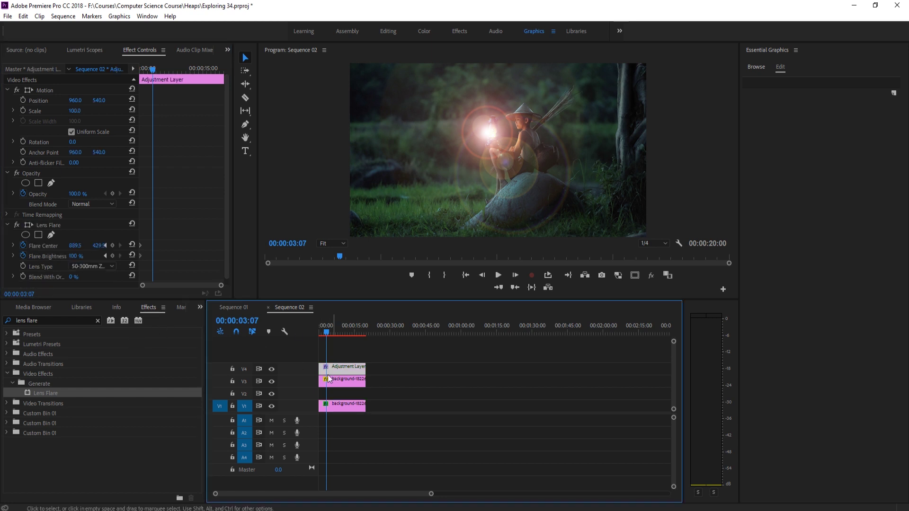
pyautogui.moveTo(75, 256); pyautogui.dragTo(85, 256)
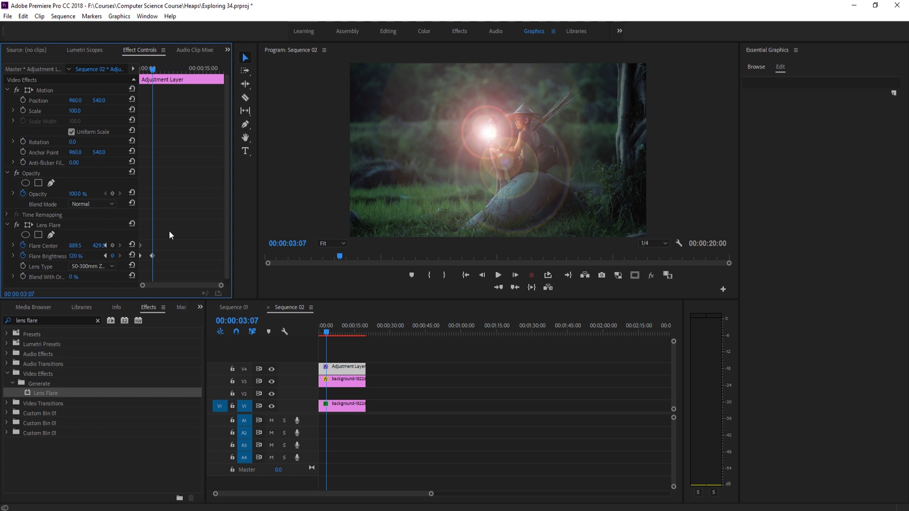
# Keyframe the adjustment layer's Flare Brightness at 100% at 00:00:06:12, in line with the V1 clip's last swivel keyframe
pyautogui.click(342, 405)
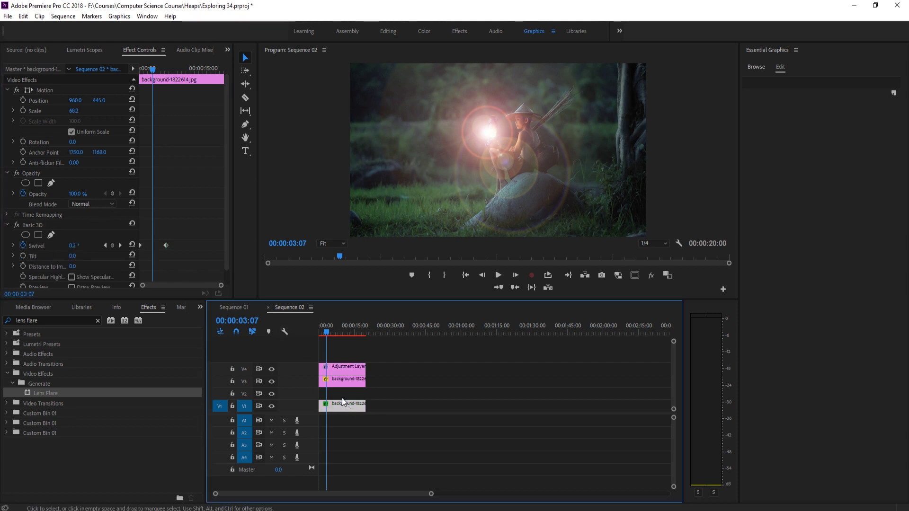
pyautogui.click(122, 248)
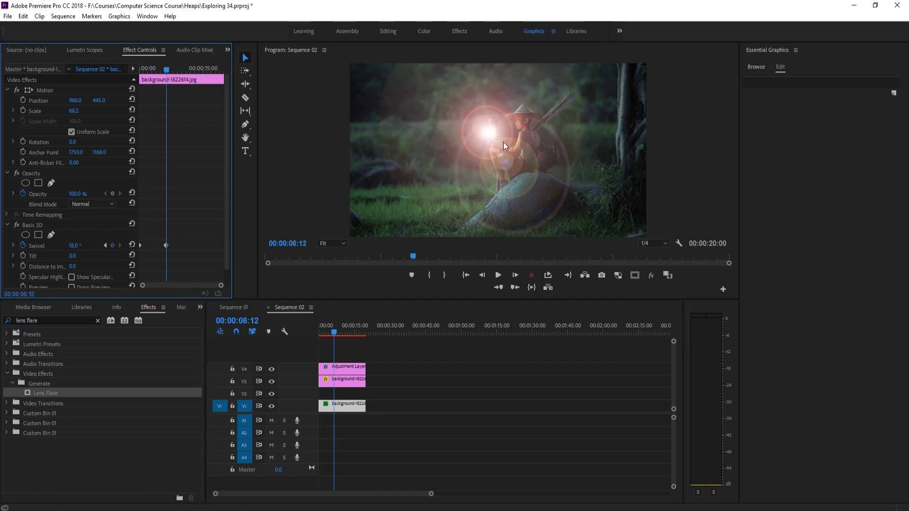
pyautogui.click(345, 368)
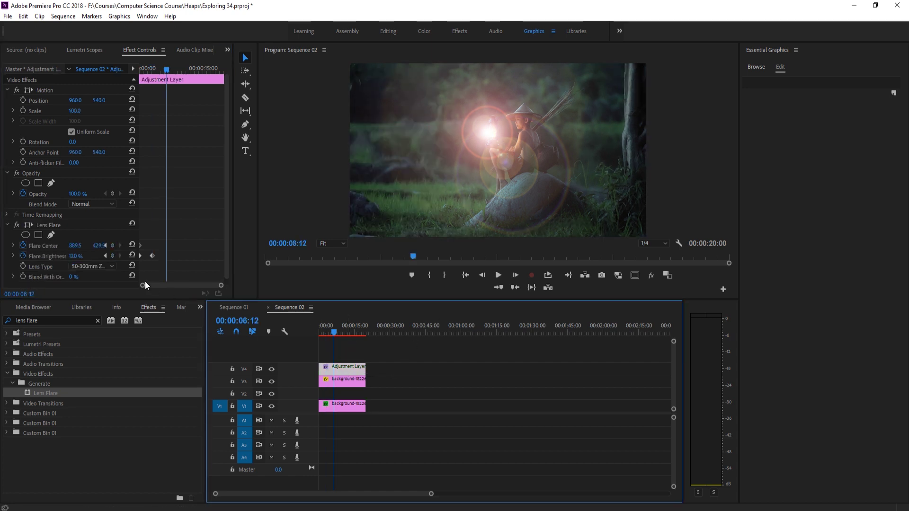
pyautogui.click(76, 256)
pyautogui.write('100')
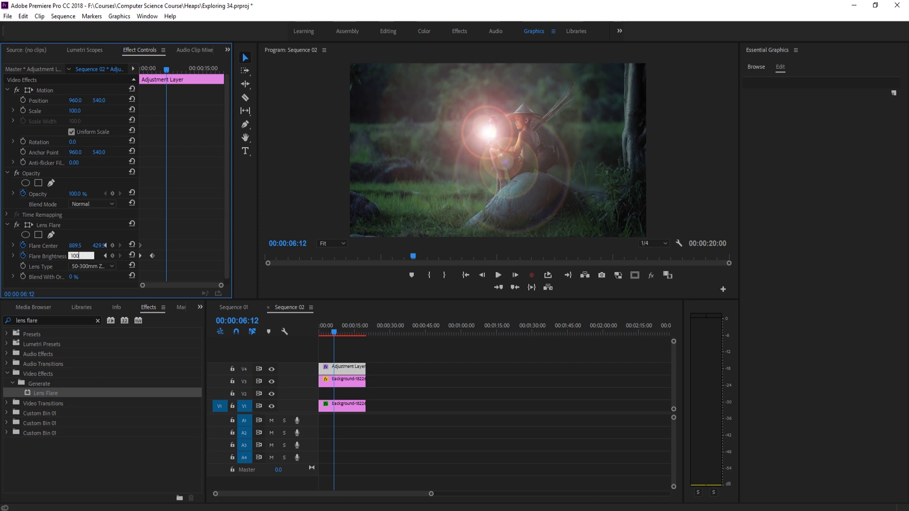
pyautogui.press('Return')
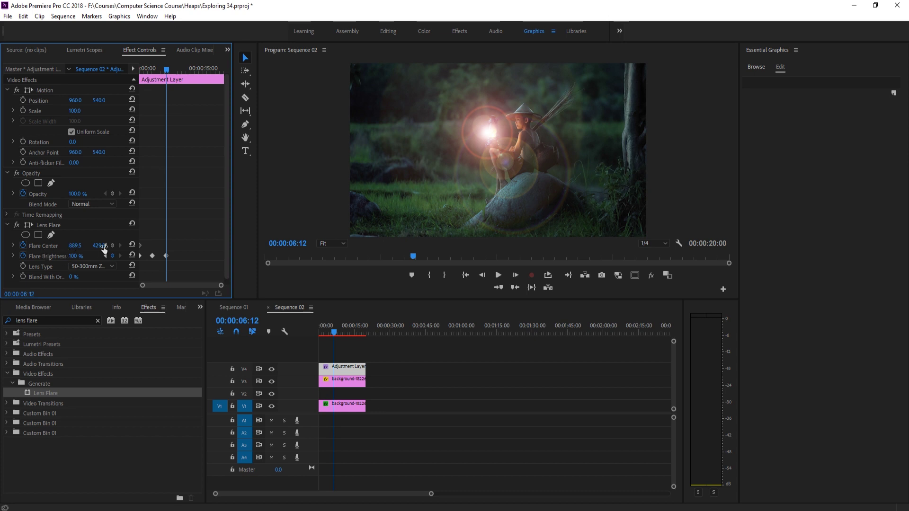
# At 00:00:06:12, shift the Flare Center horizontally to about 947.7 over the lantern, keeping it keyframed
pyautogui.click(47, 246)
pyautogui.moveTo(488, 132); pyautogui.dragTo(497, 133)
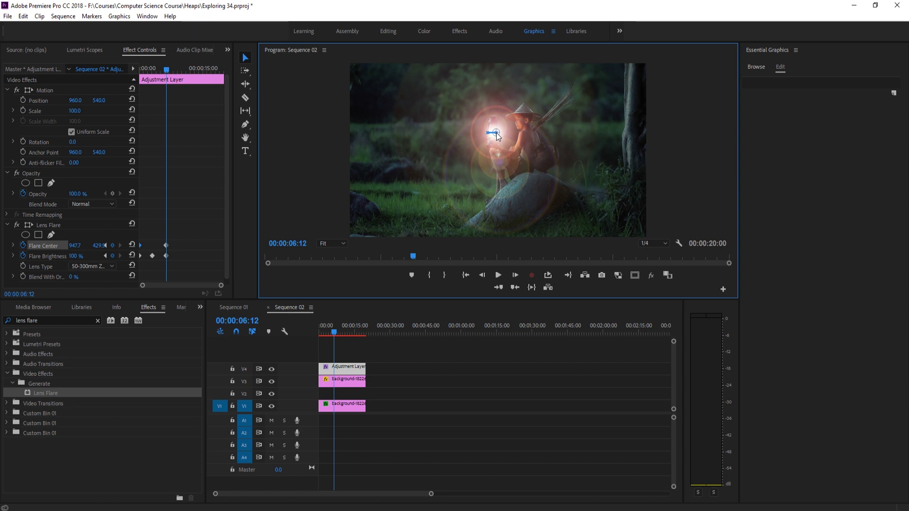
pyautogui.click(473, 353)
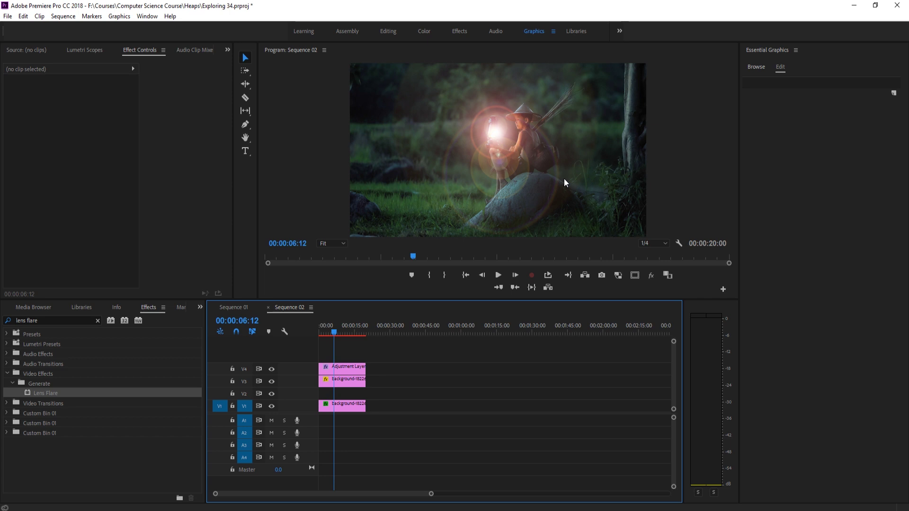
# Mark an out point at 00:00:06:12 and render the preview of the marked range
pyautogui.rightClick(338, 333)
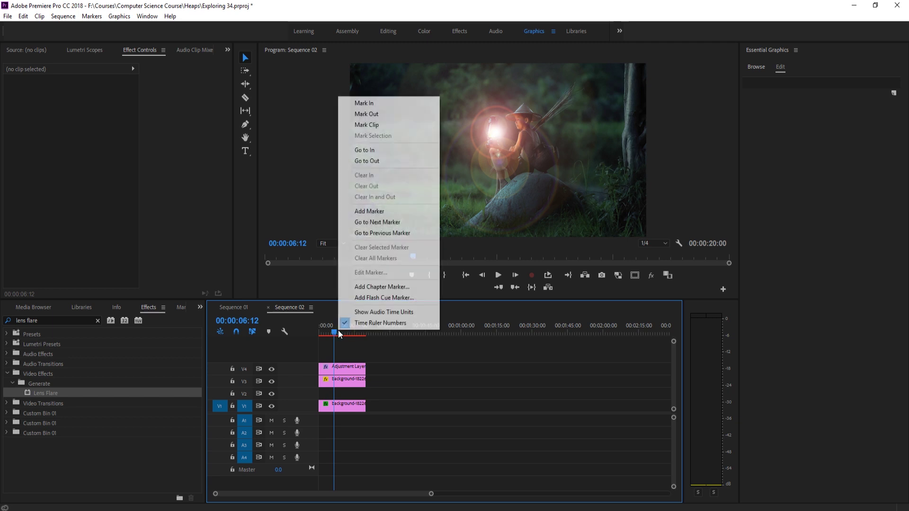
pyautogui.click(371, 116)
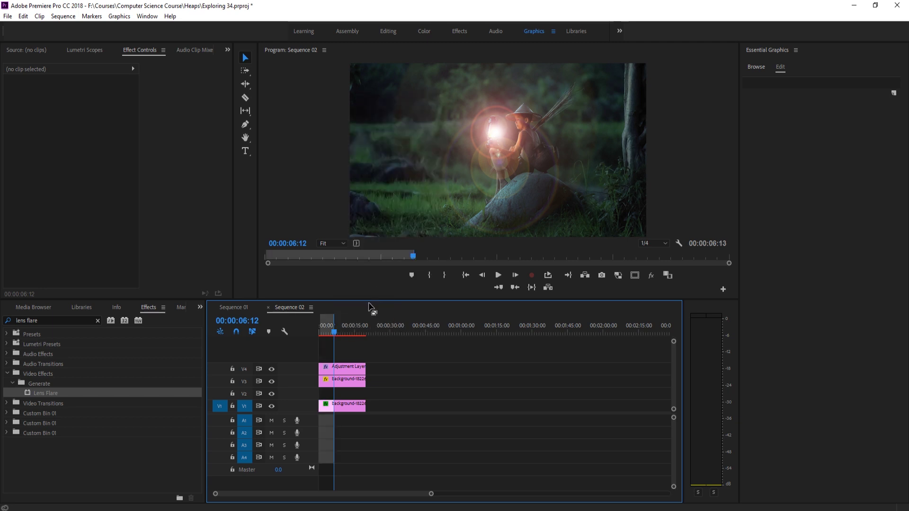
pyautogui.press('Return')
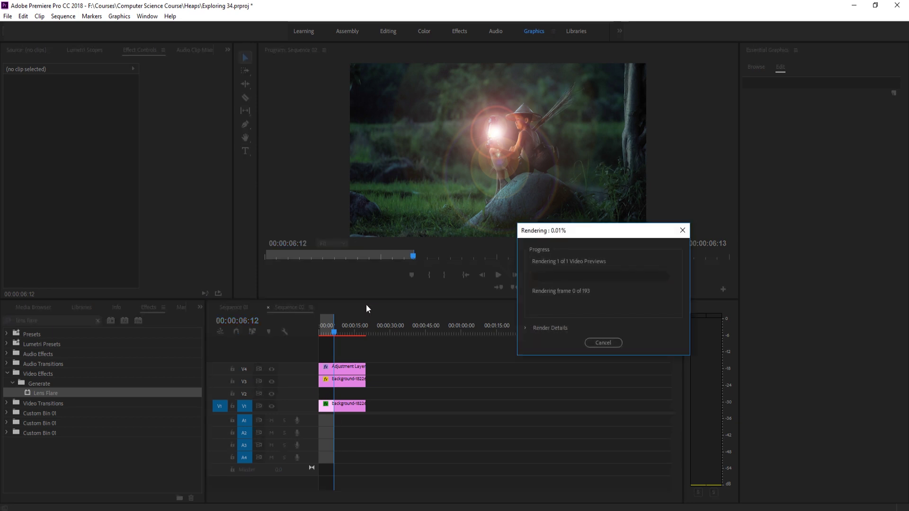
pyautogui.press('Escape')
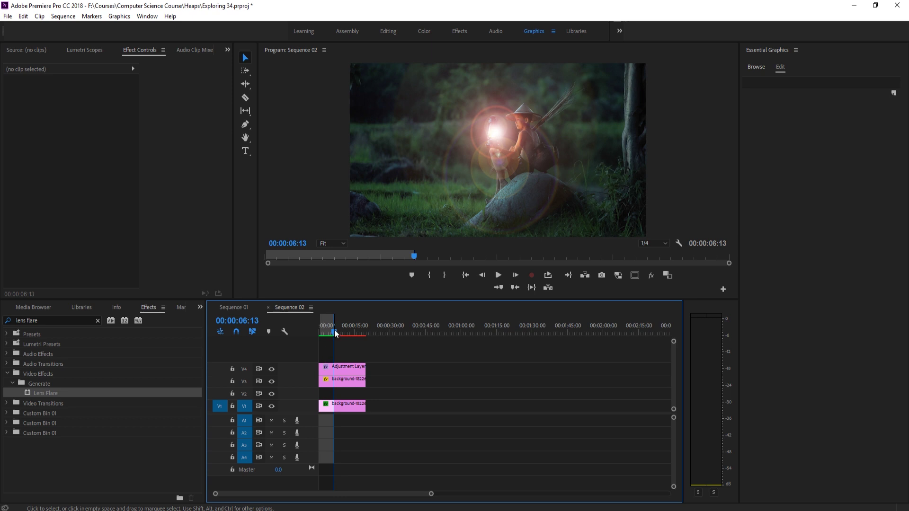
# Play the rendered scene from the start in an enlarged program monitor to check the flare against the swivelling background
pyautogui.click(319, 334)
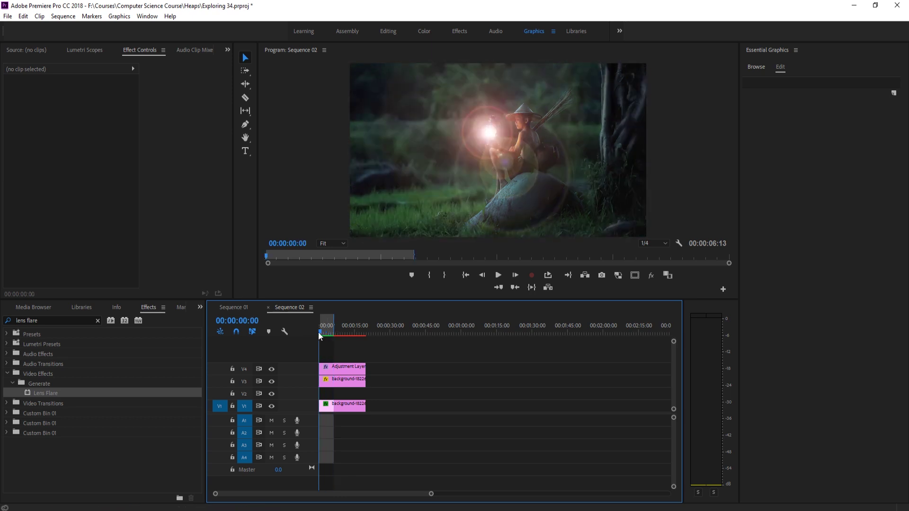
pyautogui.click(538, 169)
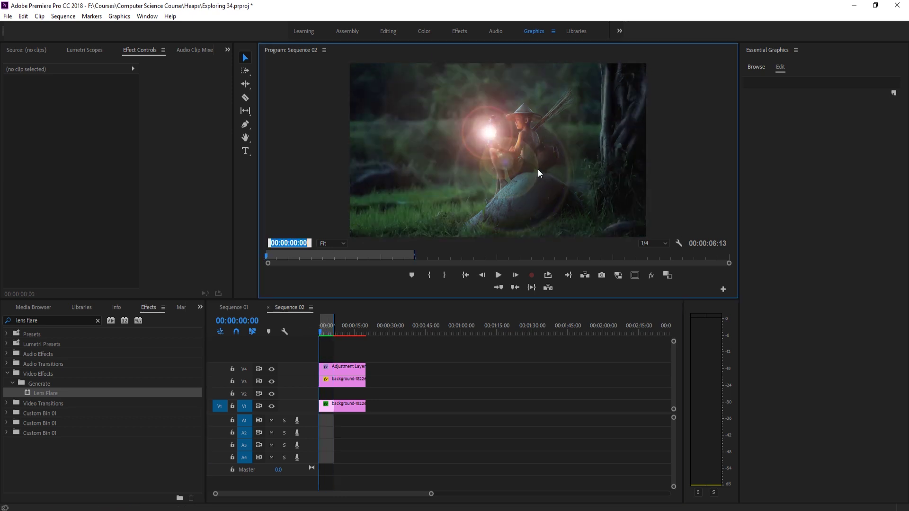
pyautogui.press('`')
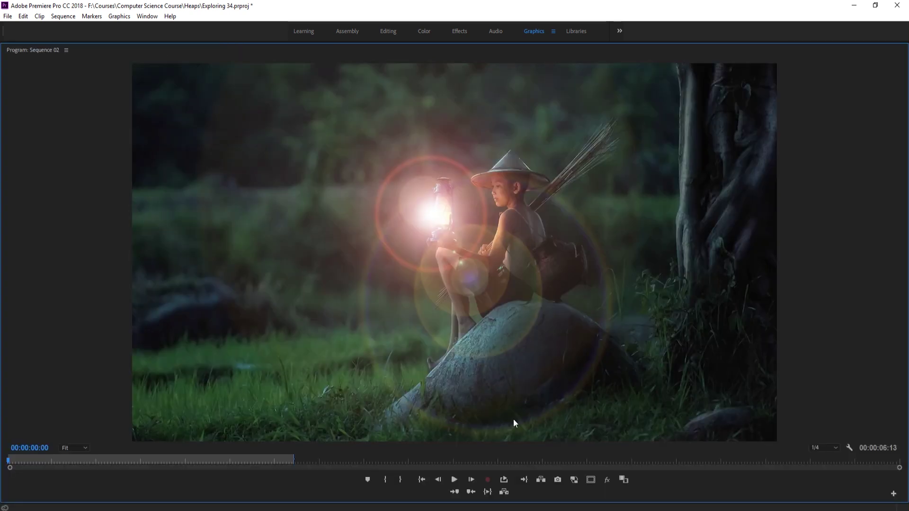
pyautogui.click(458, 479)
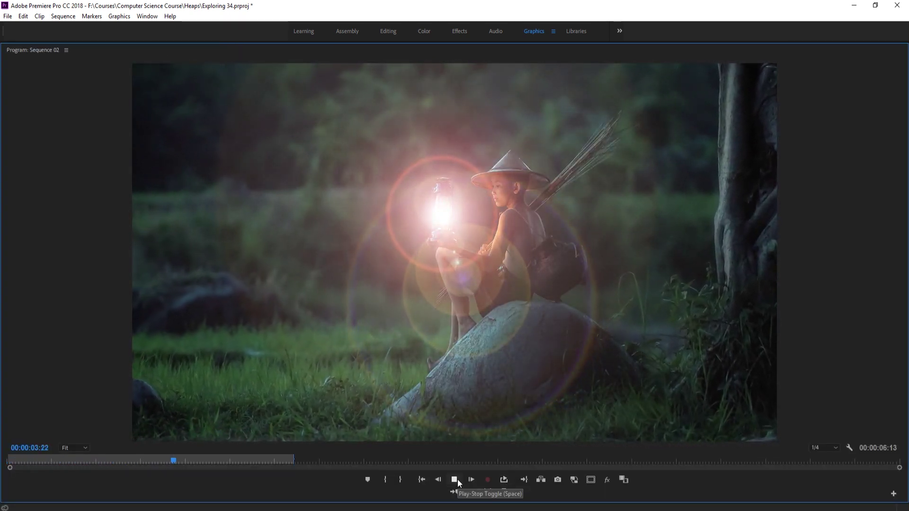
pyautogui.click(454, 480)
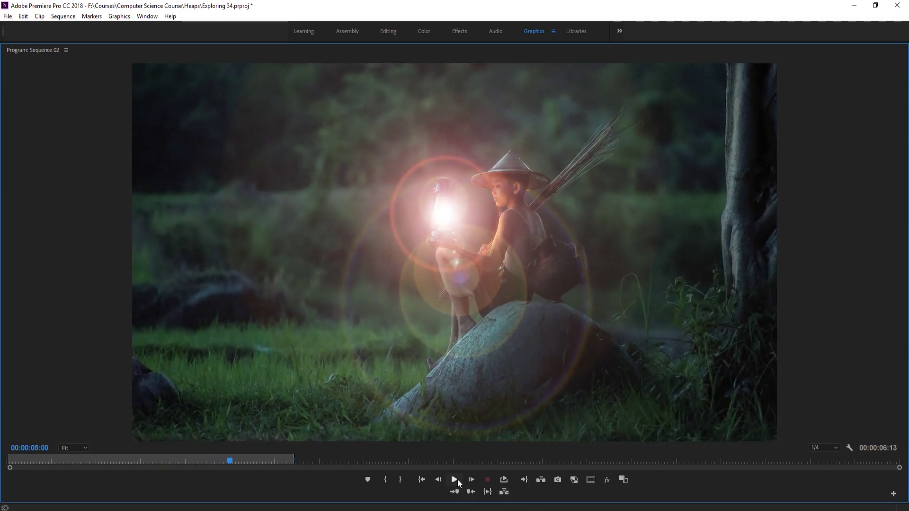